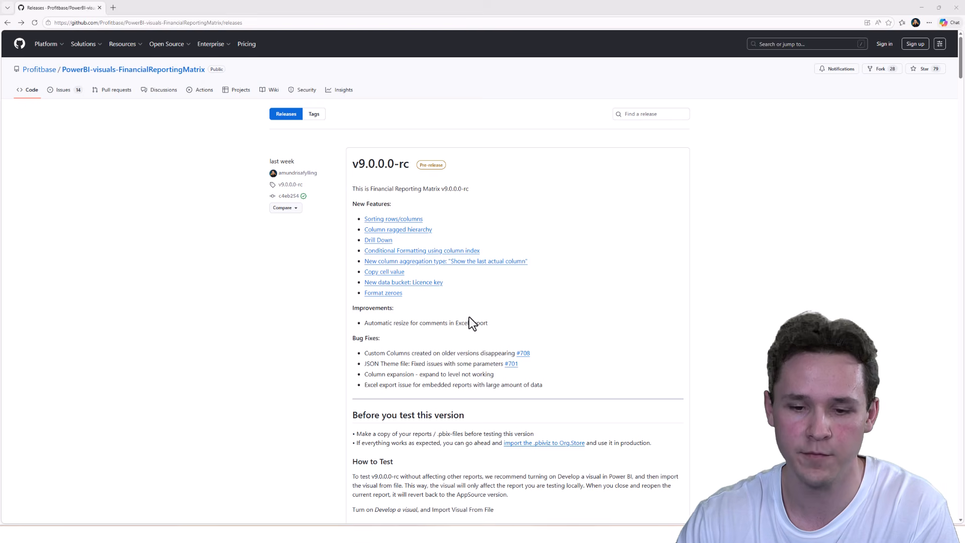
Step: Open the repository's wiki home page and look over its table of contents
click(269, 92)
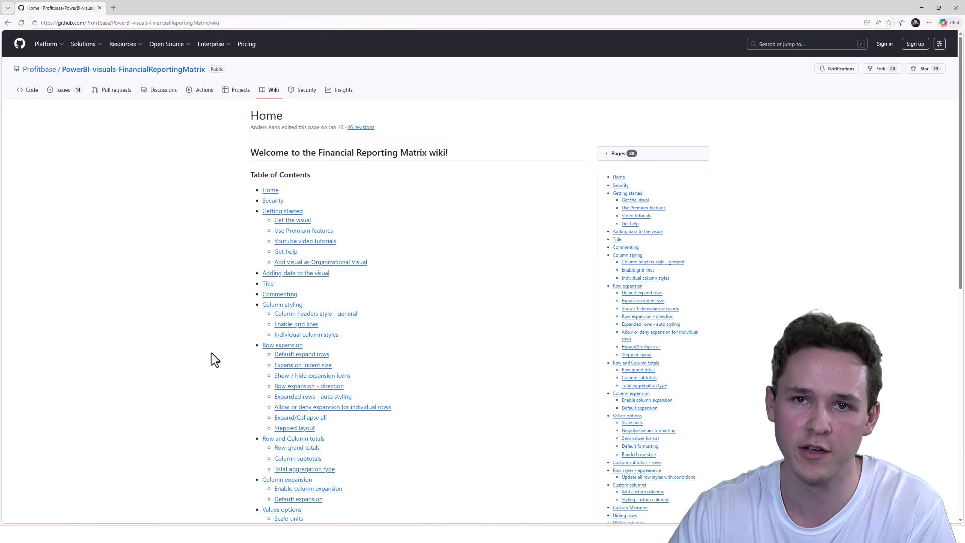
click(29, 91)
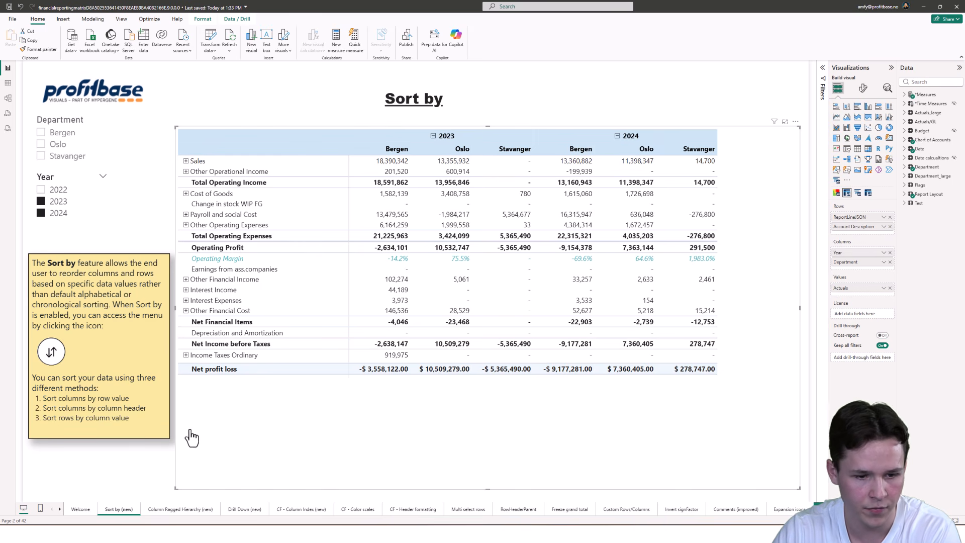
Step: In Power BI Desktop, format the matrix's Sort by icon with no border, Small button size and automatic hiding enabled
drag(135, 421, 32, 410)
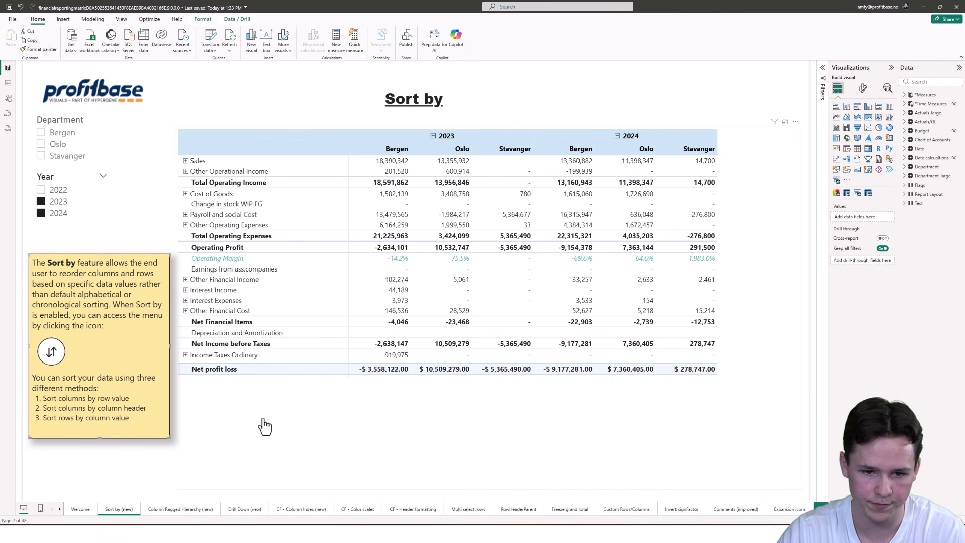
click(756, 400)
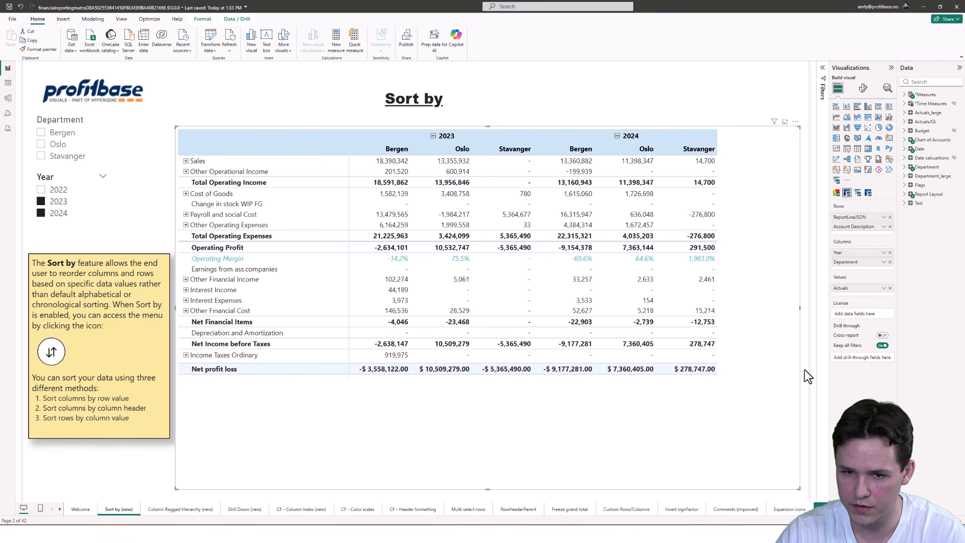
click(863, 91)
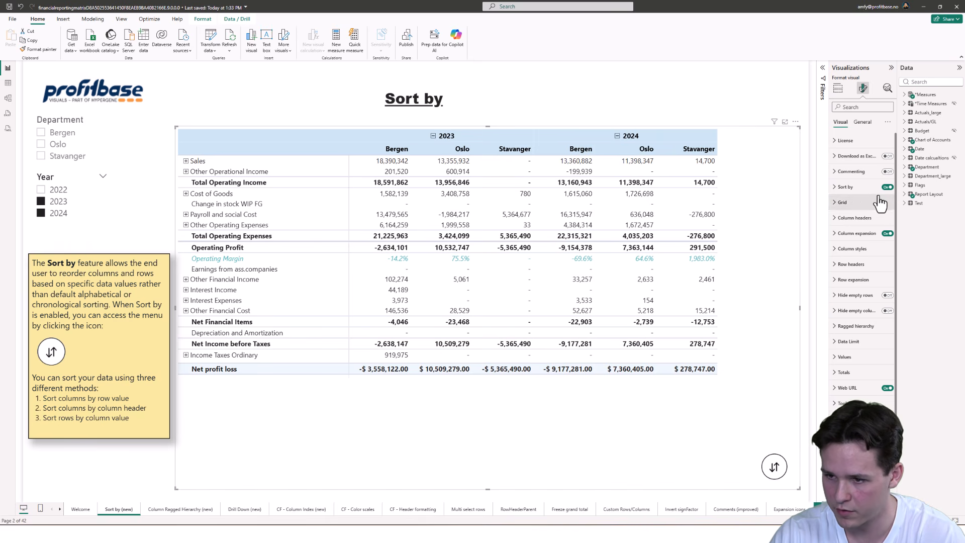
click(850, 187)
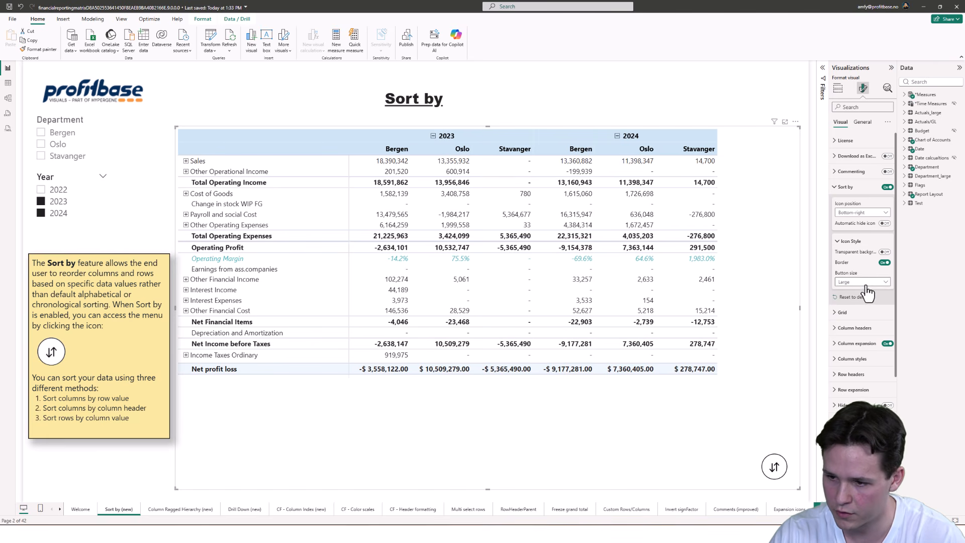
click(885, 263)
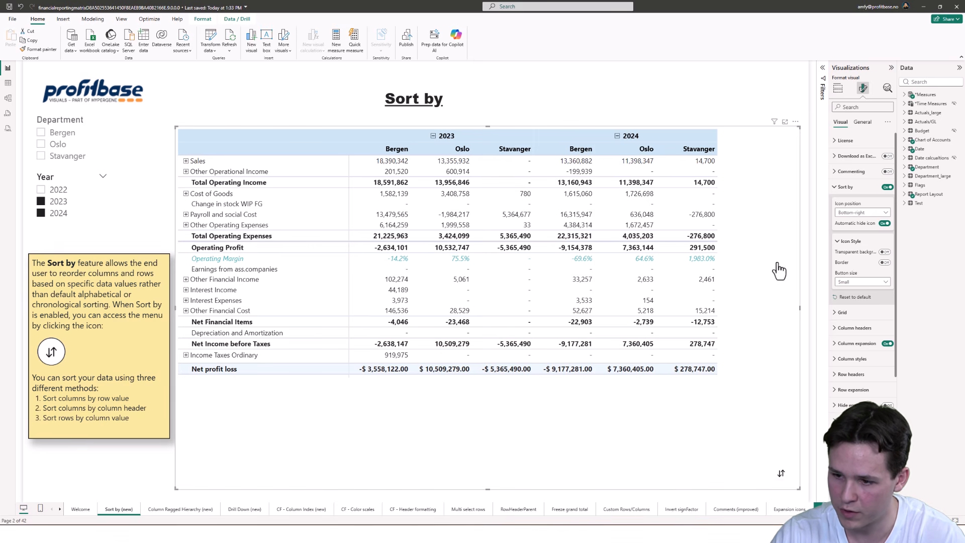
mouse_move(645, 304)
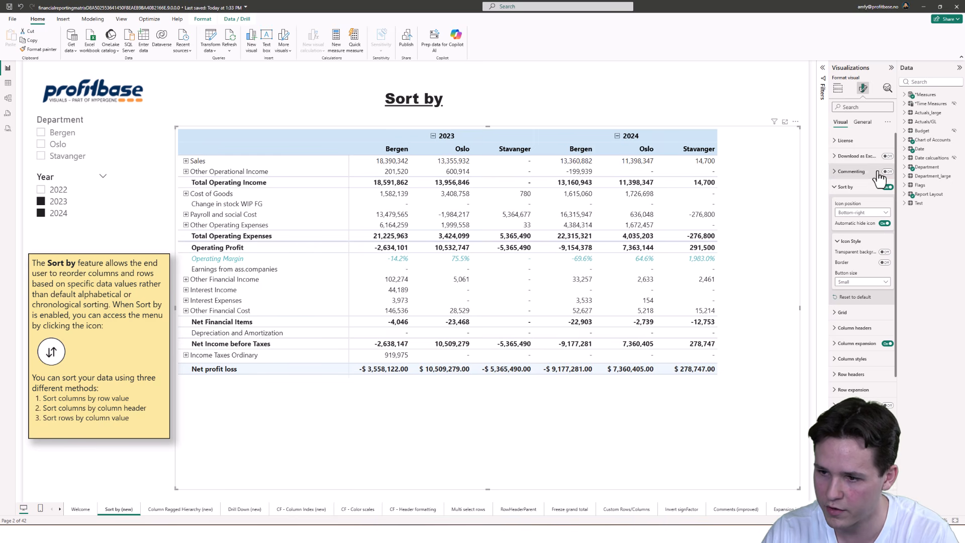
Step: Disable automatic hiding of the Sort by icon, turn its border on and set the button size to Large
click(885, 224)
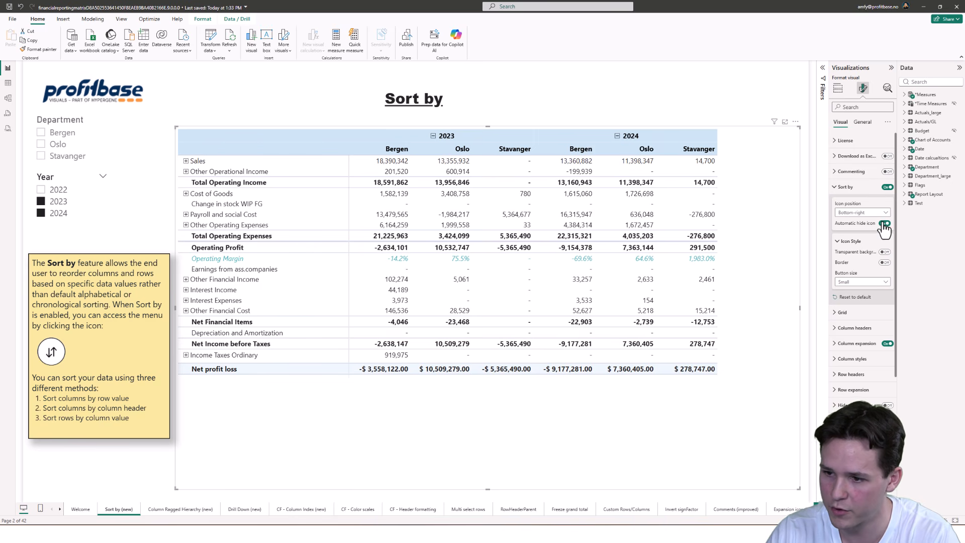
click(885, 262)
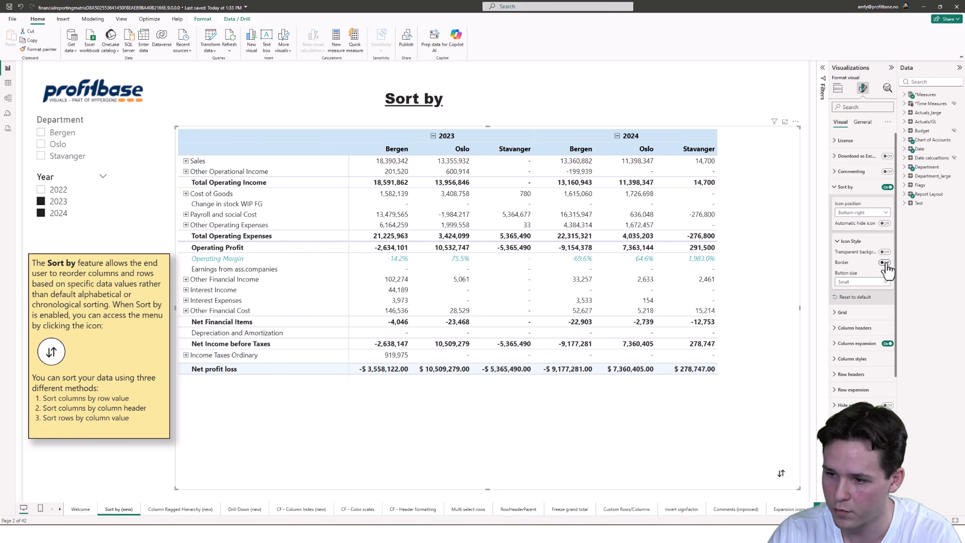
click(878, 283)
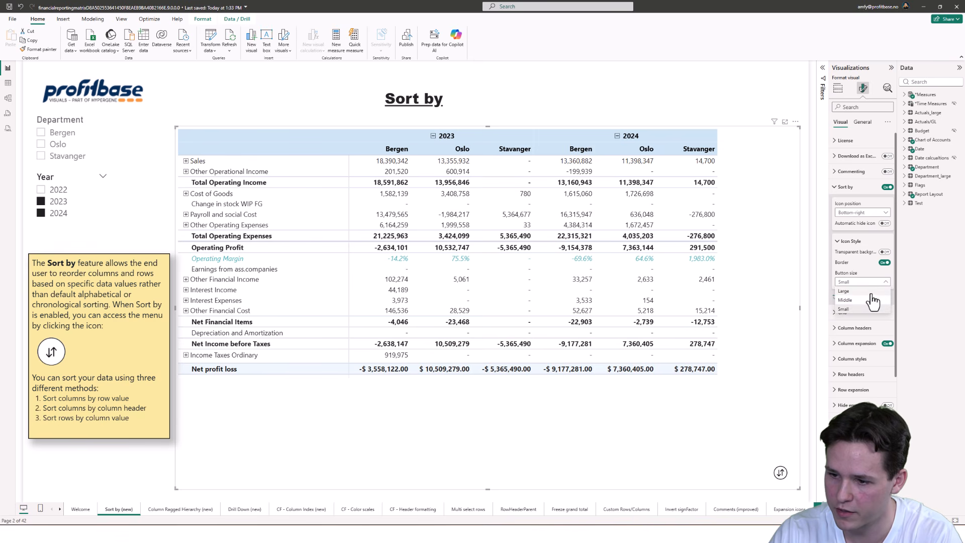
click(866, 291)
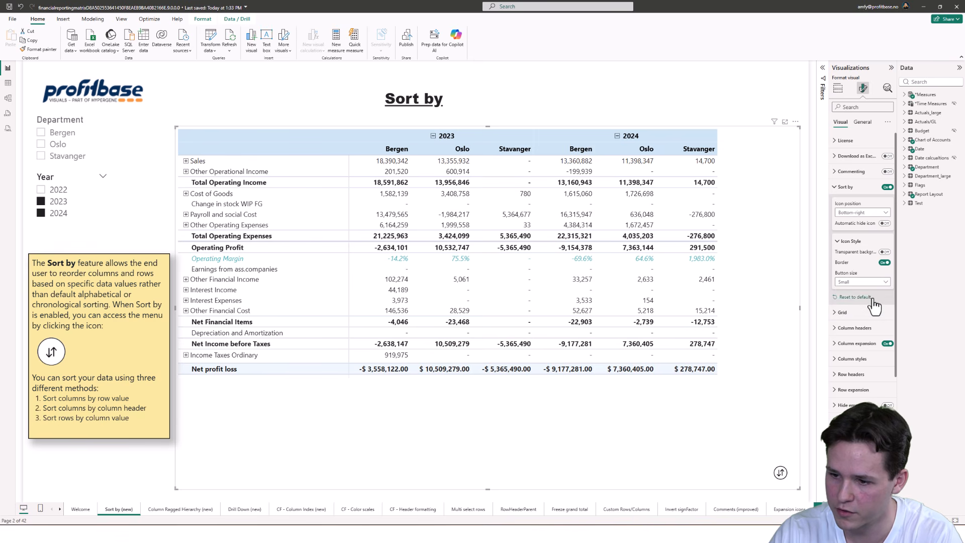
click(810, 395)
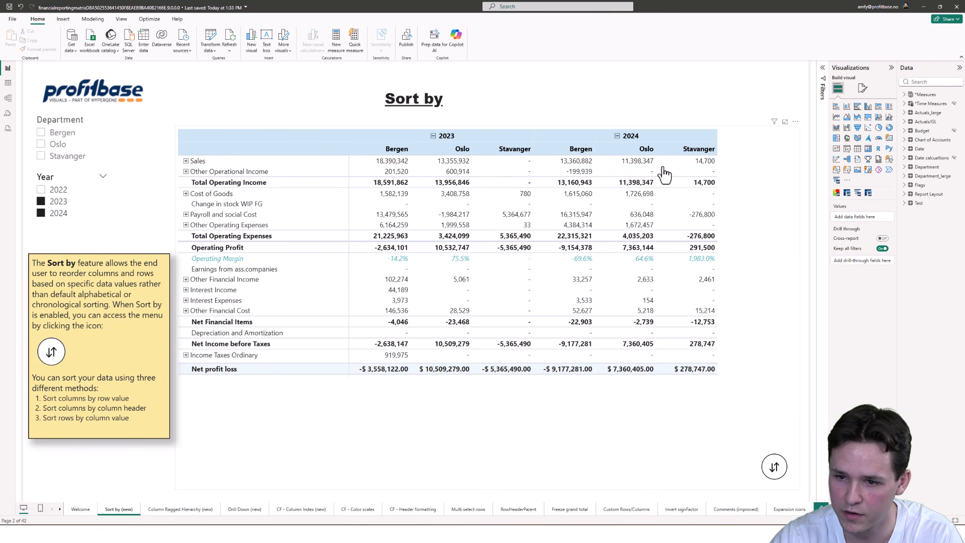
Step: Sort the matrix columns by row value within Groups, at Measure column level, by the Other Operational Income row in ascending order
click(774, 475)
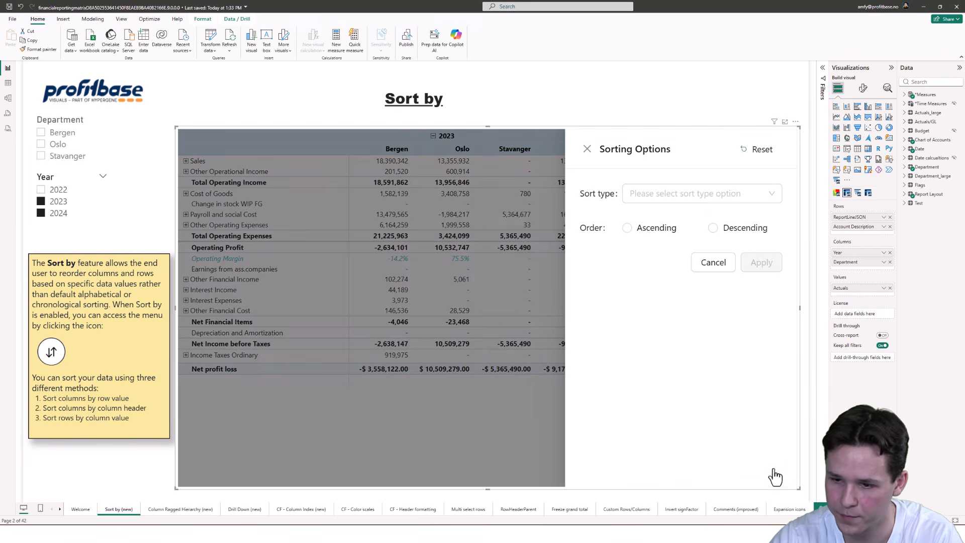
click(691, 201)
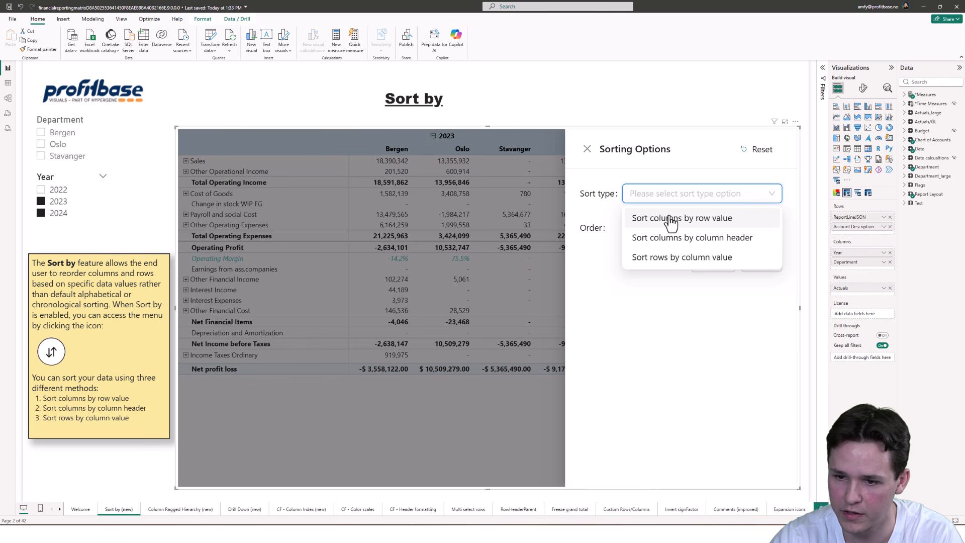
click(674, 220)
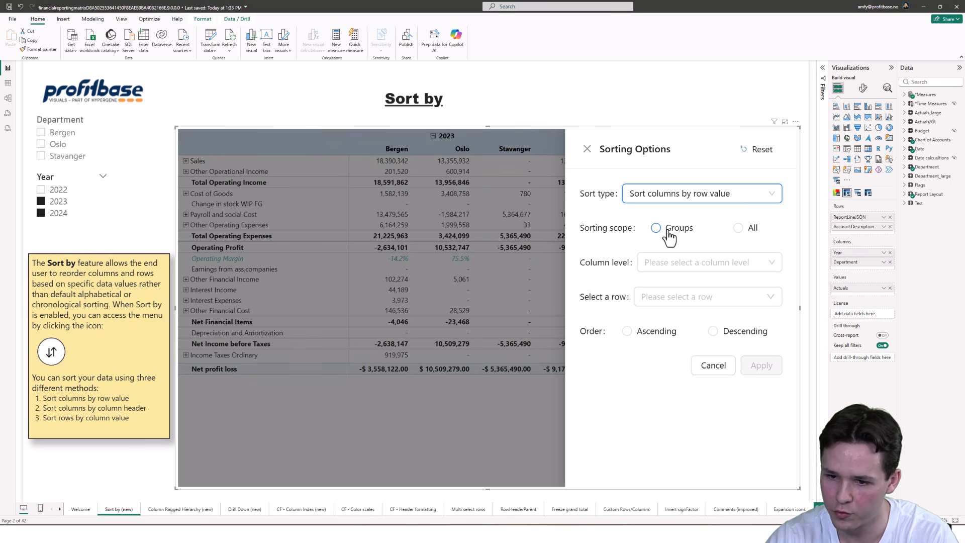
click(665, 239)
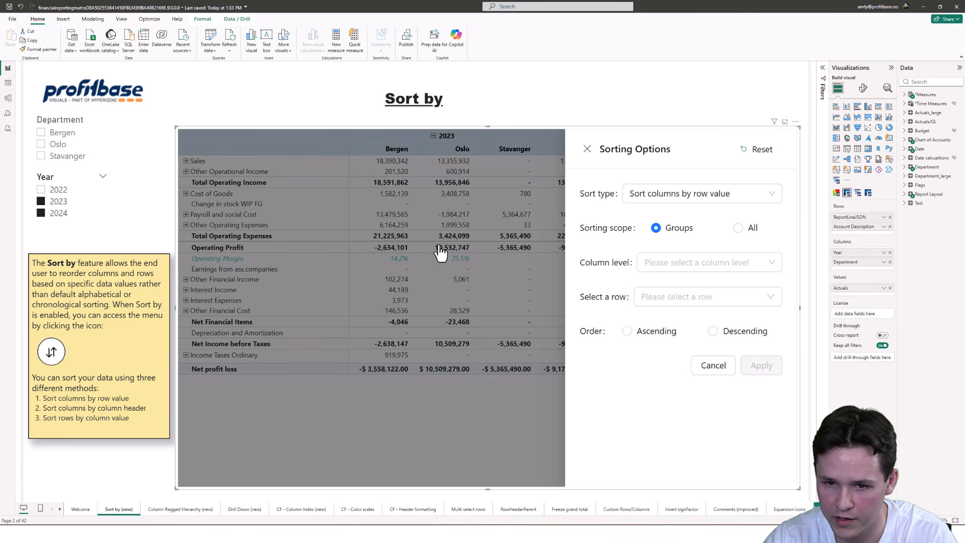
click(683, 274)
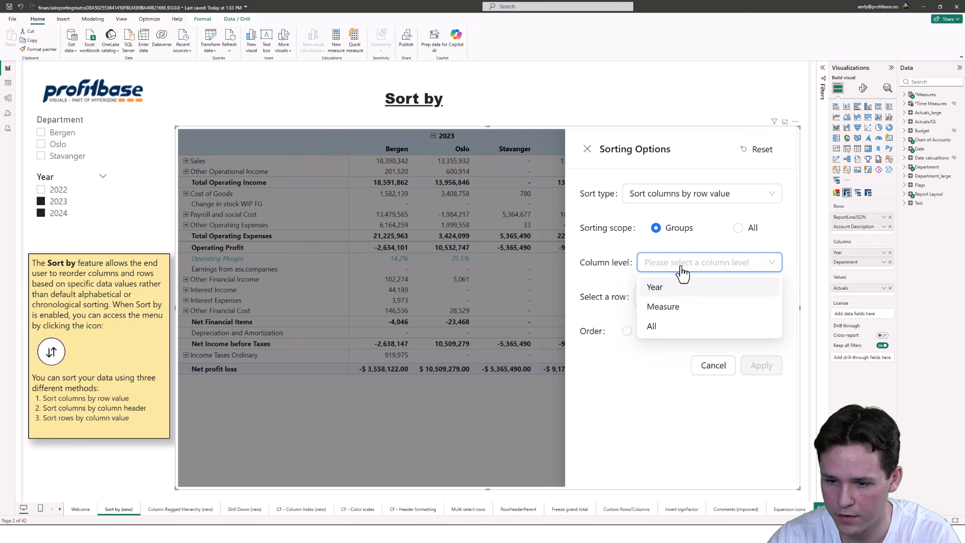
click(668, 308)
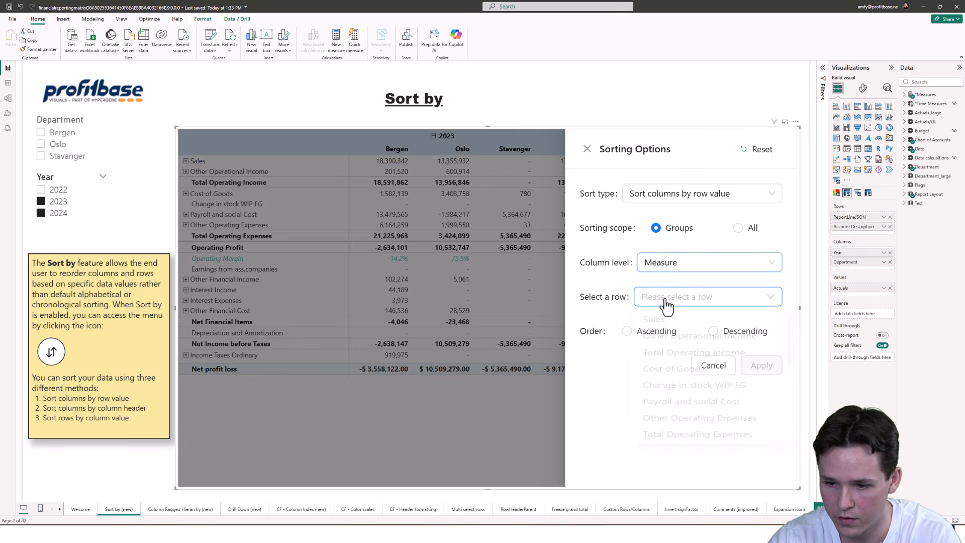
click(666, 302)
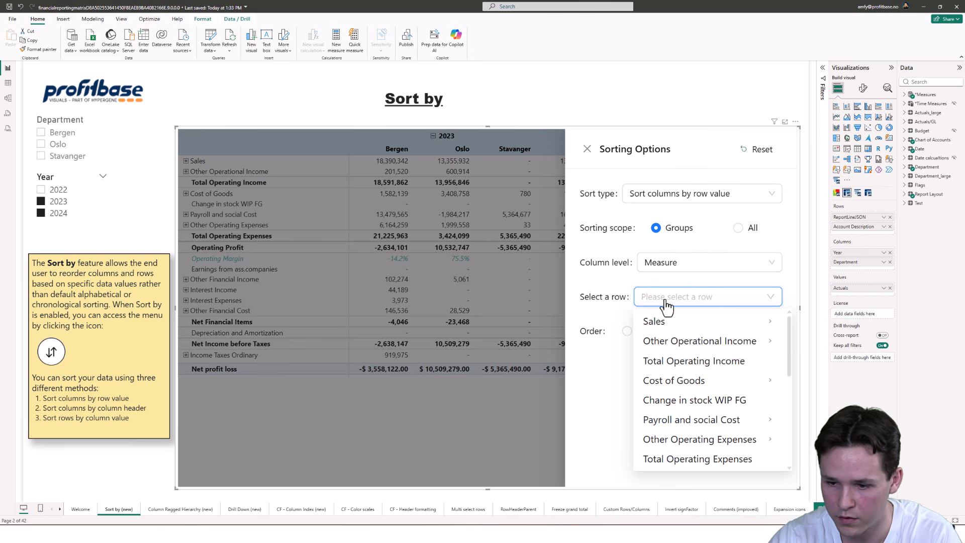
click(684, 342)
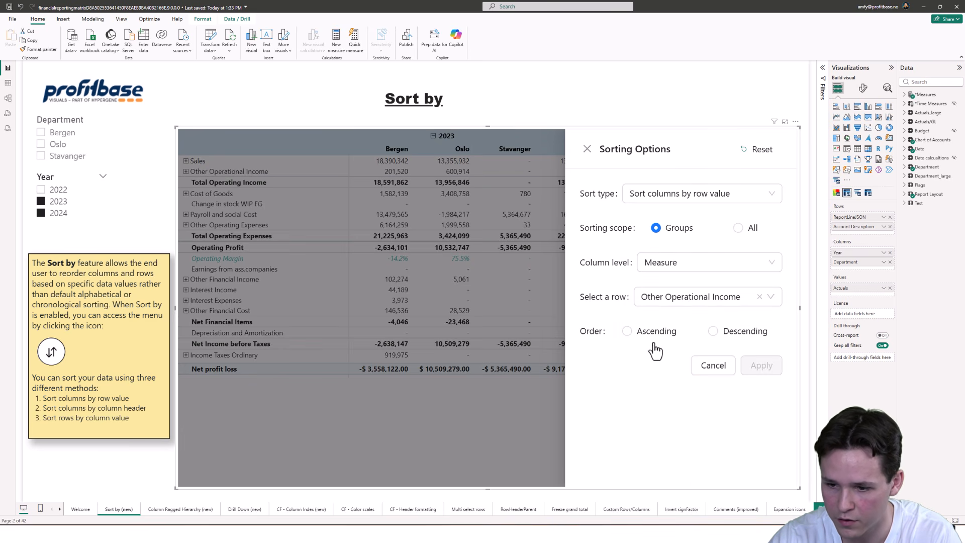
click(647, 344)
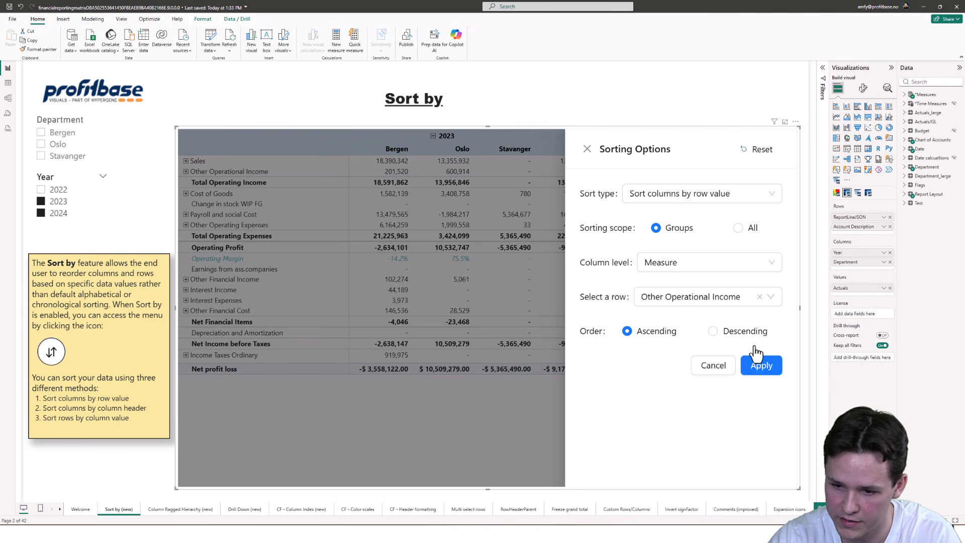
click(763, 366)
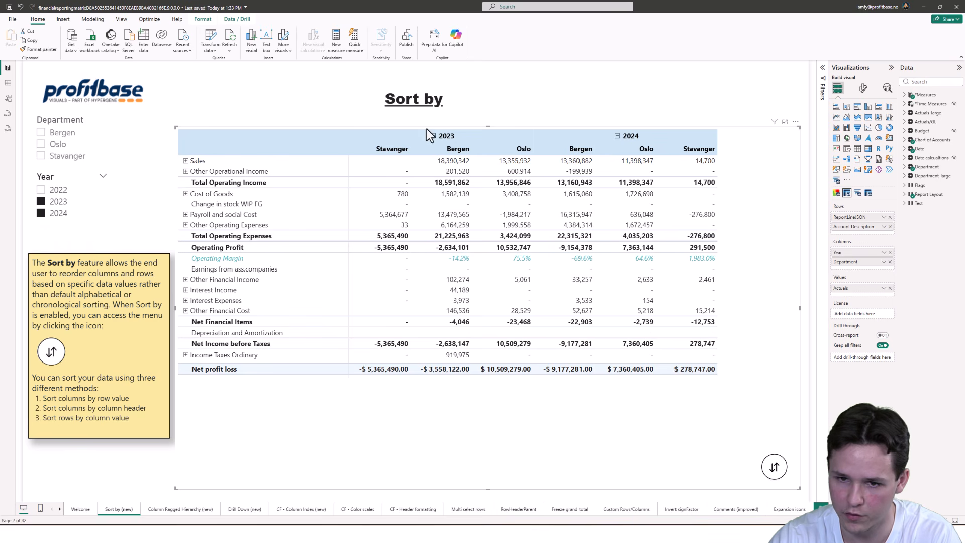
Step: Change the row-value sort to scope All and column level All, and apply it to the matrix
click(774, 469)
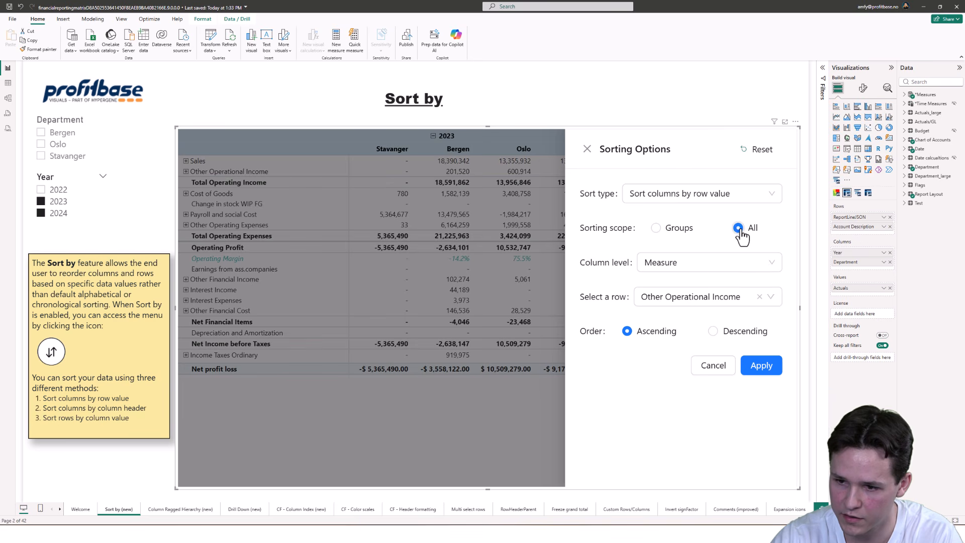
click(693, 264)
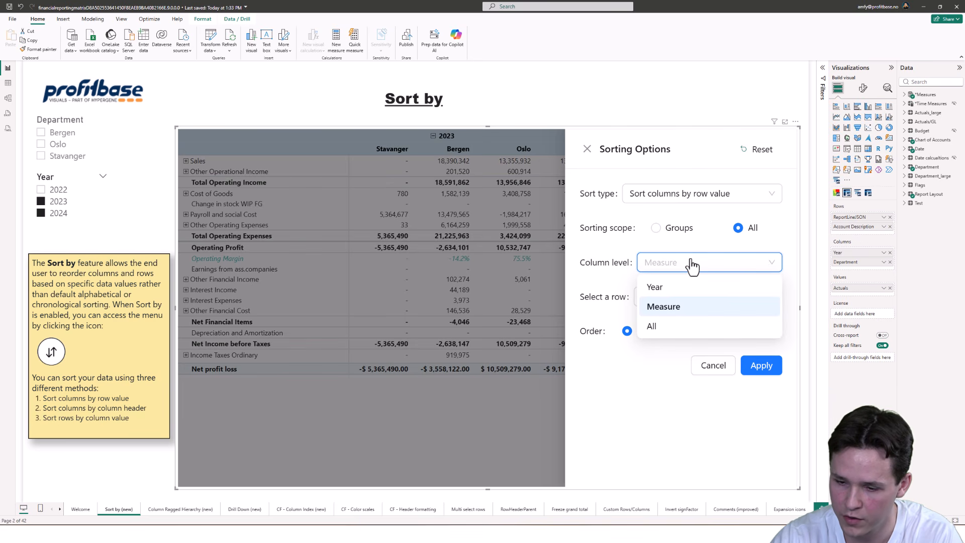
click(666, 334)
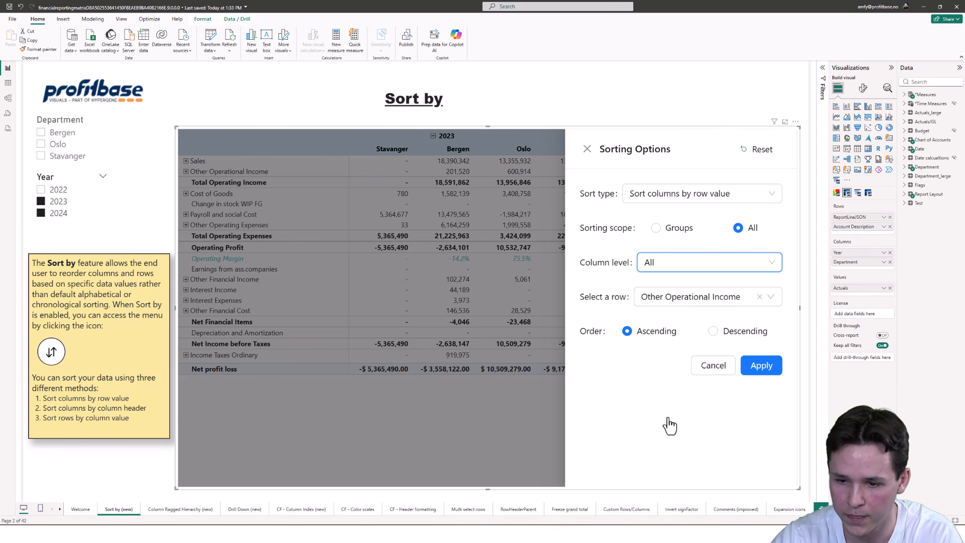
click(766, 369)
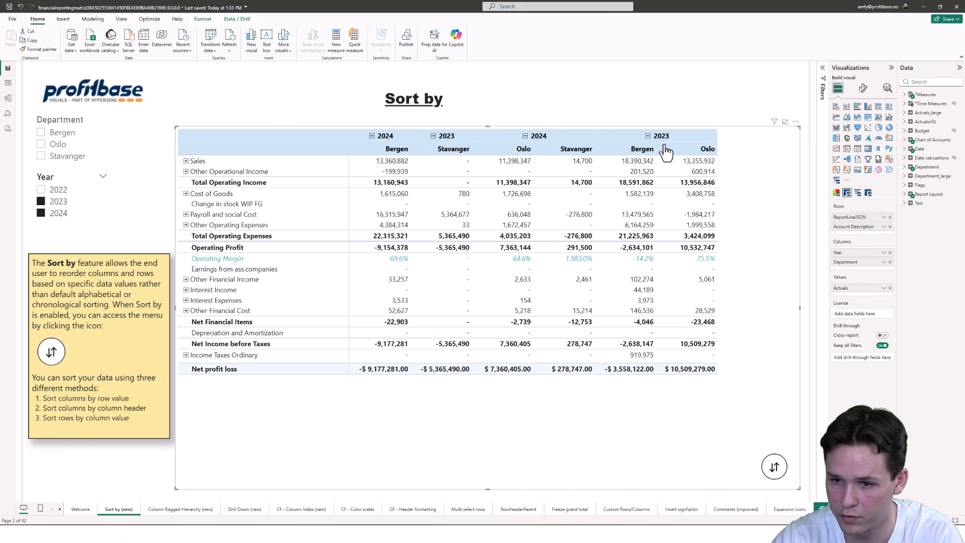
Step: Reset the matrix sorting and sort the columns by column header at Year level in descending order
click(774, 469)
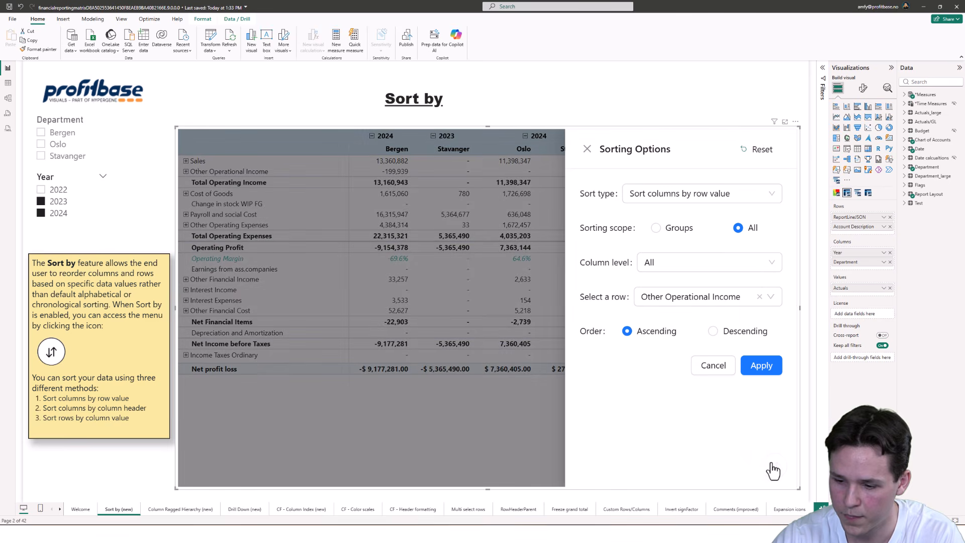
click(765, 153)
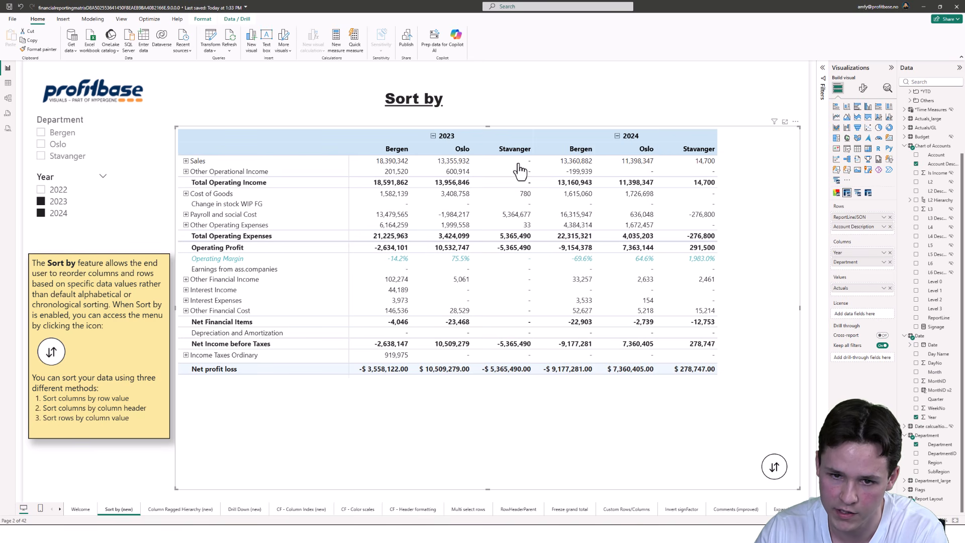
click(774, 466)
click(705, 198)
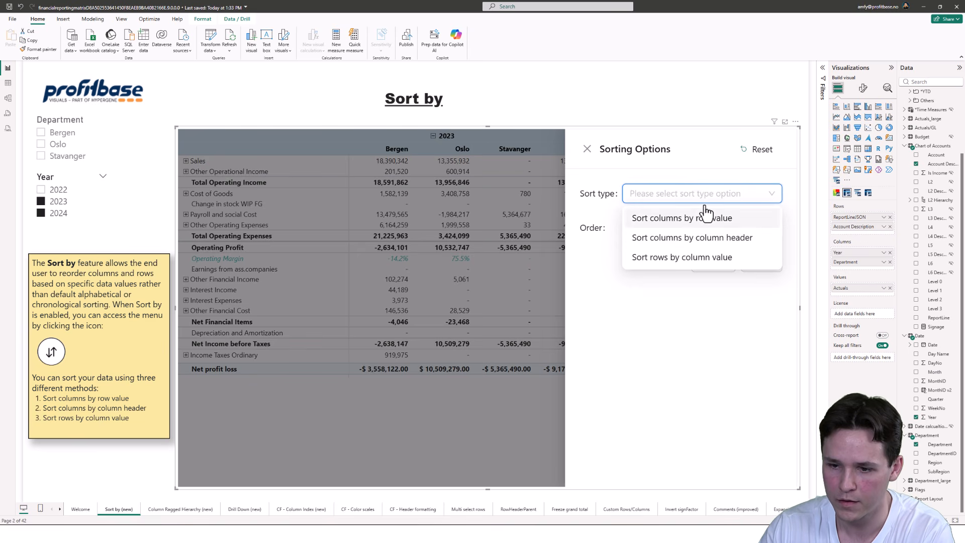
click(716, 241)
click(724, 232)
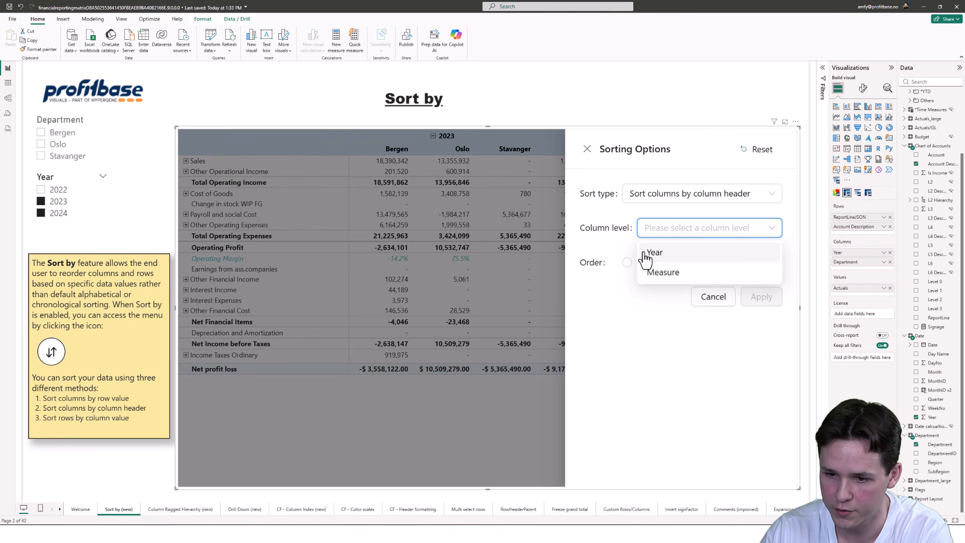
click(663, 254)
click(759, 267)
click(761, 299)
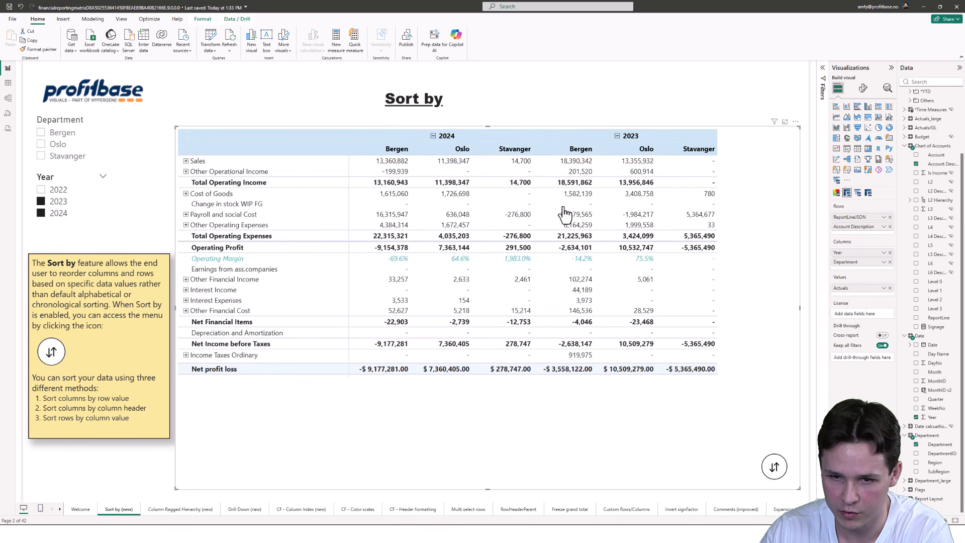
Step: Change the column-header sort to Measure column level in ascending order and apply it to the matrix
click(774, 467)
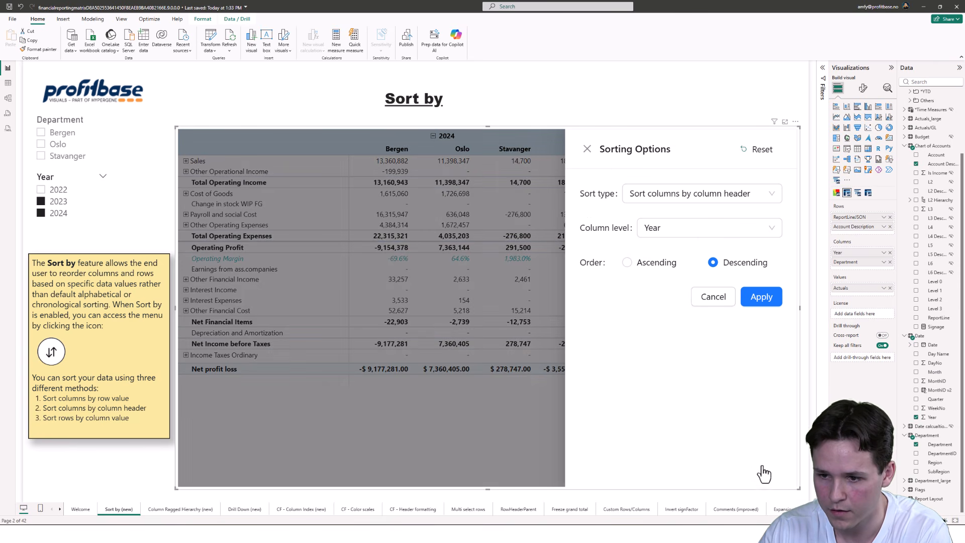
click(692, 231)
click(693, 278)
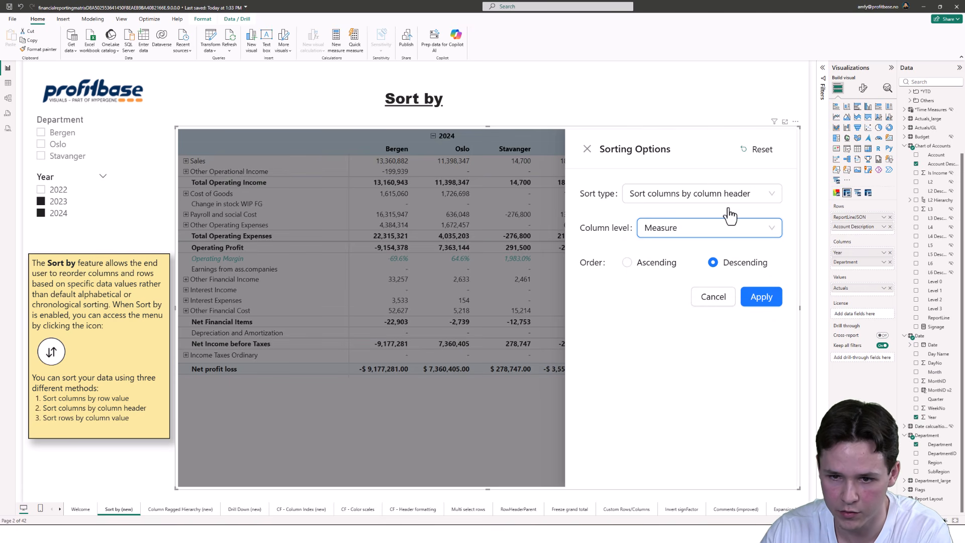
click(660, 270)
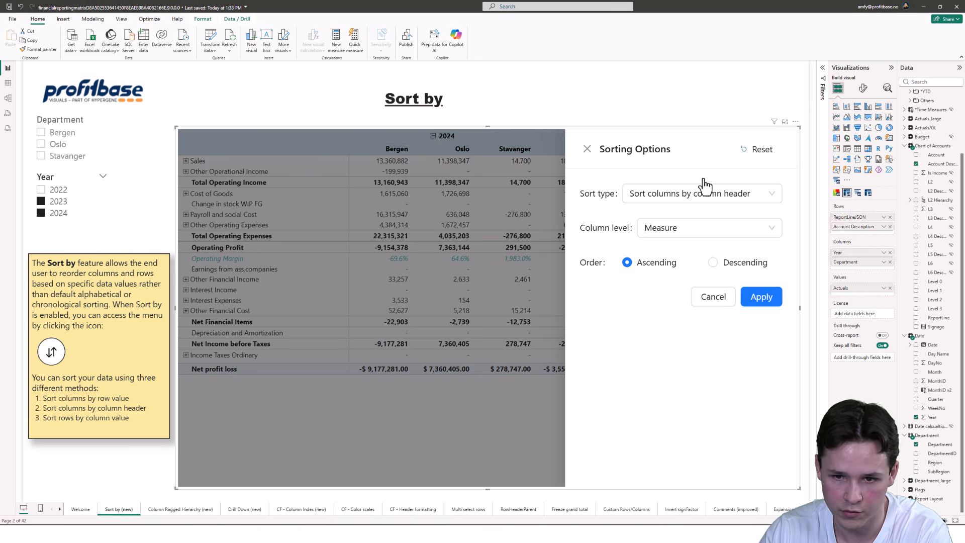
click(754, 301)
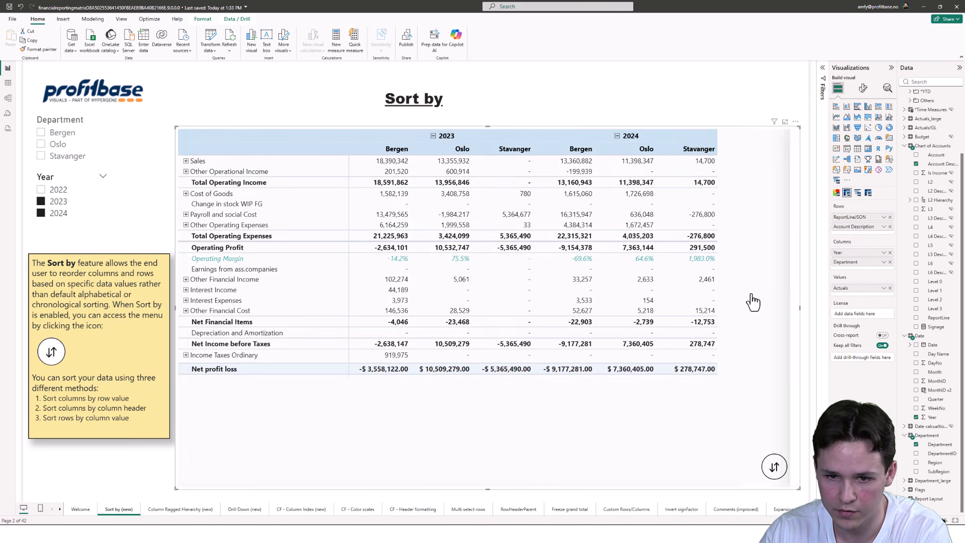
Step: Switch the Measure-level column-header sort to descending order and apply it
click(774, 467)
click(744, 271)
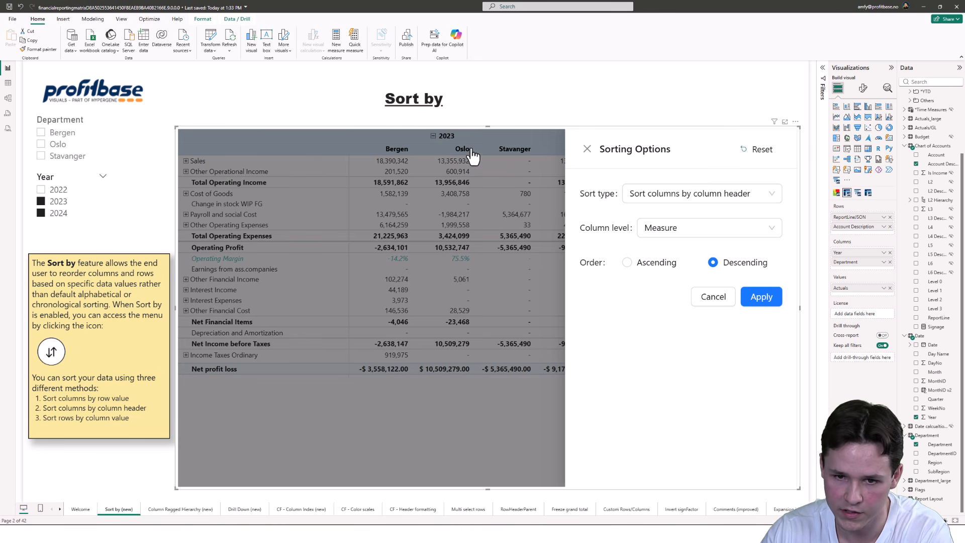
click(766, 298)
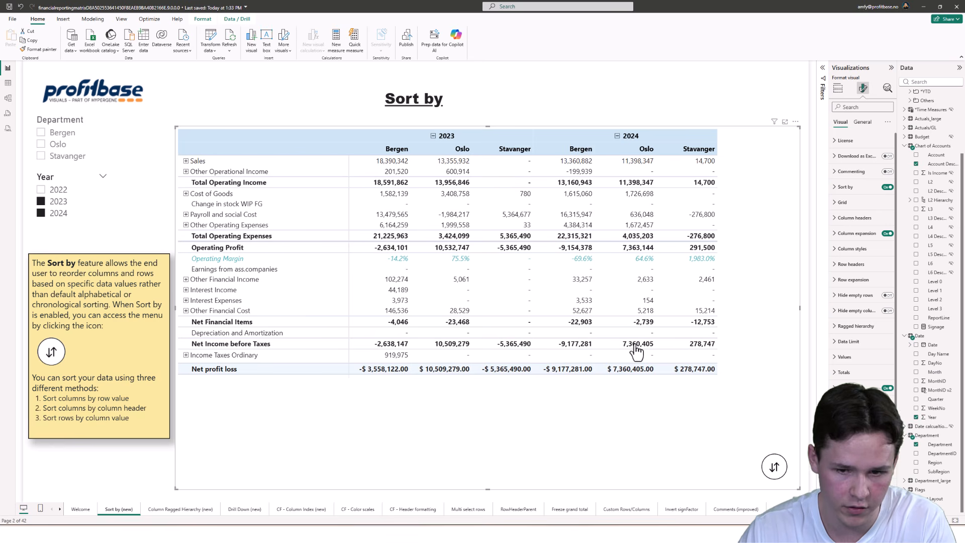
Step: Sort the matrix rows by column value using the 2023 / Bergen column in descending order
click(776, 469)
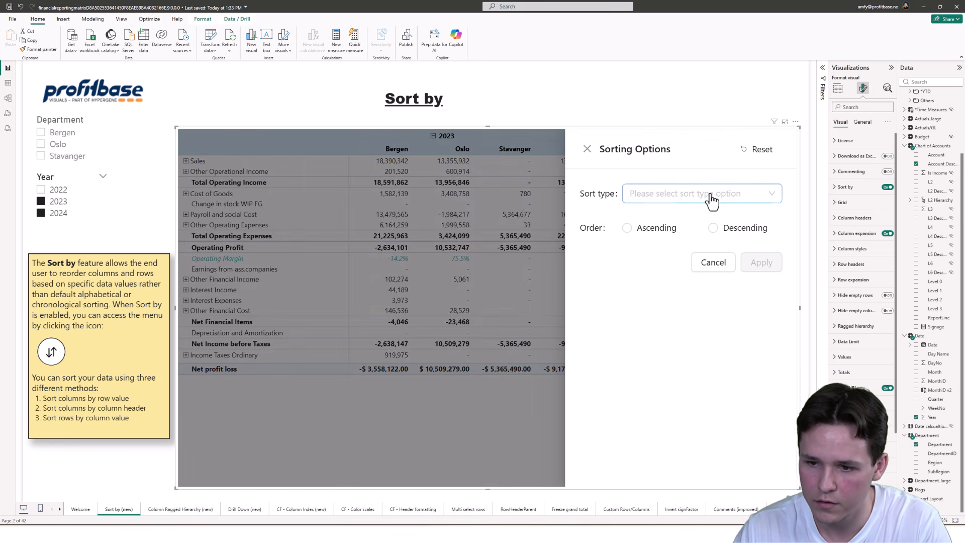
click(711, 198)
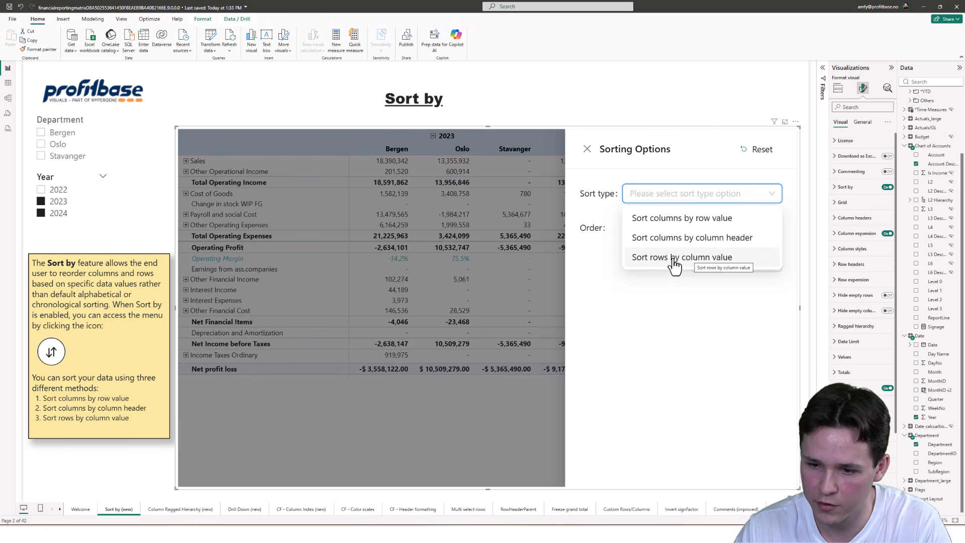
click(743, 267)
click(696, 234)
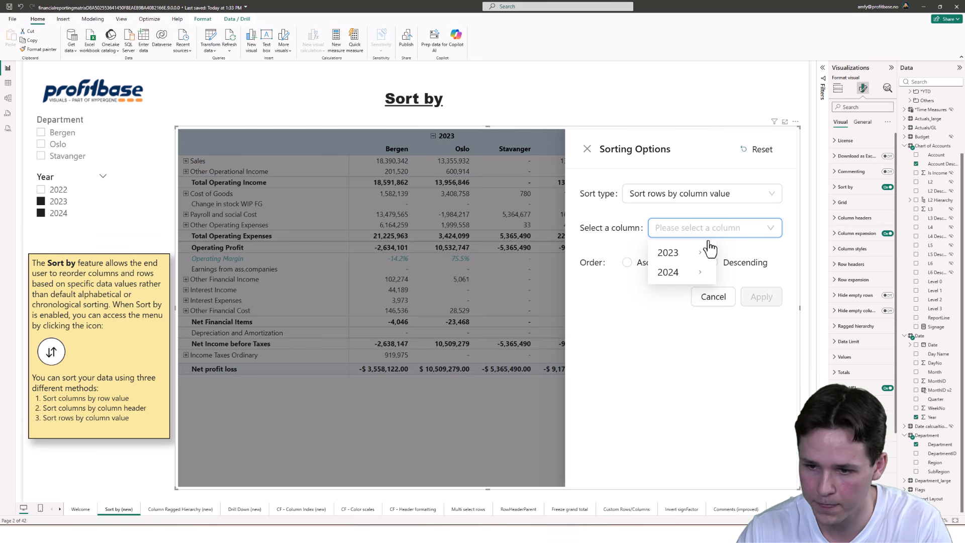
mouse_move(700, 254)
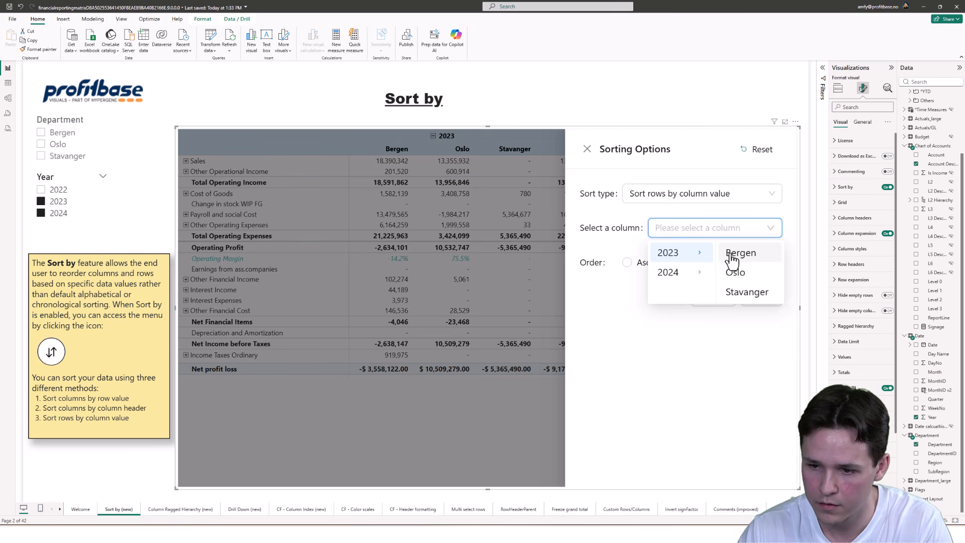
click(734, 254)
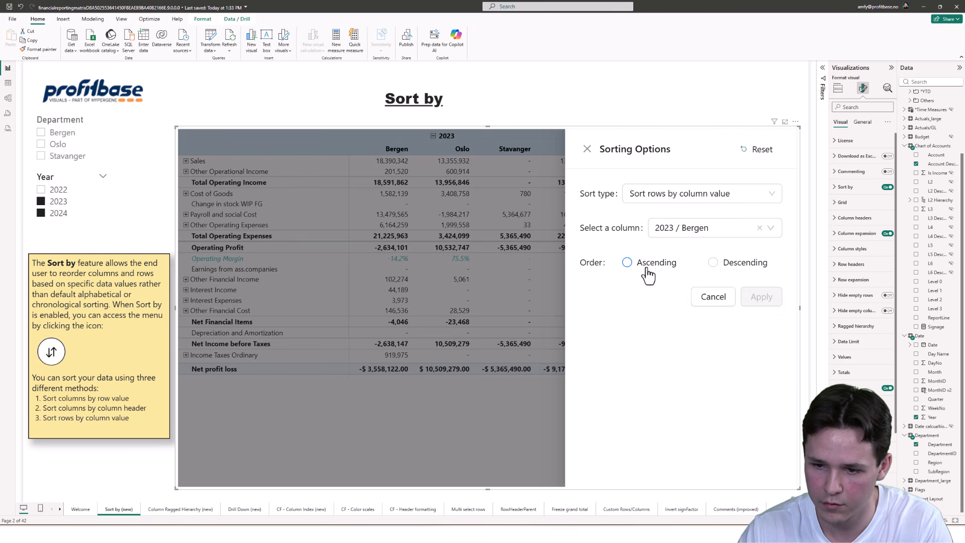
click(714, 264)
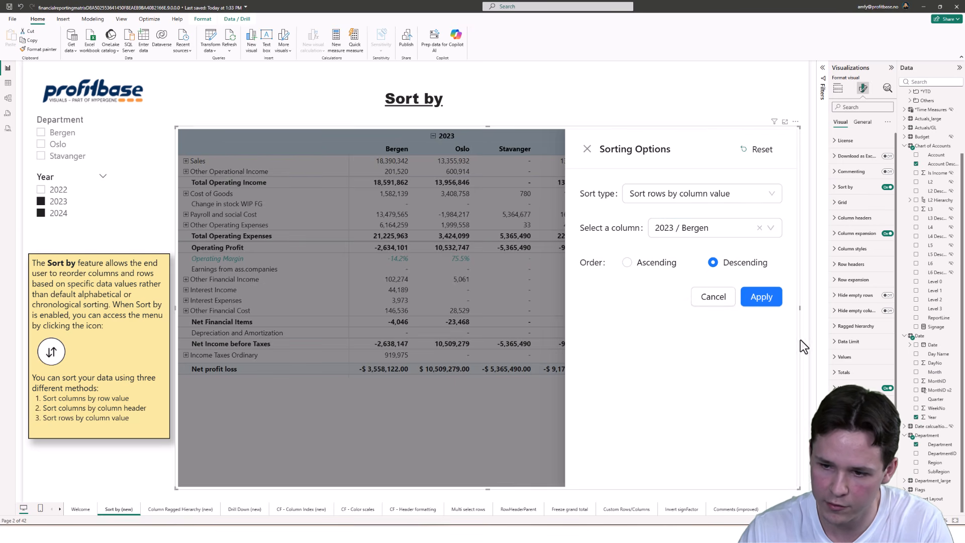
click(761, 298)
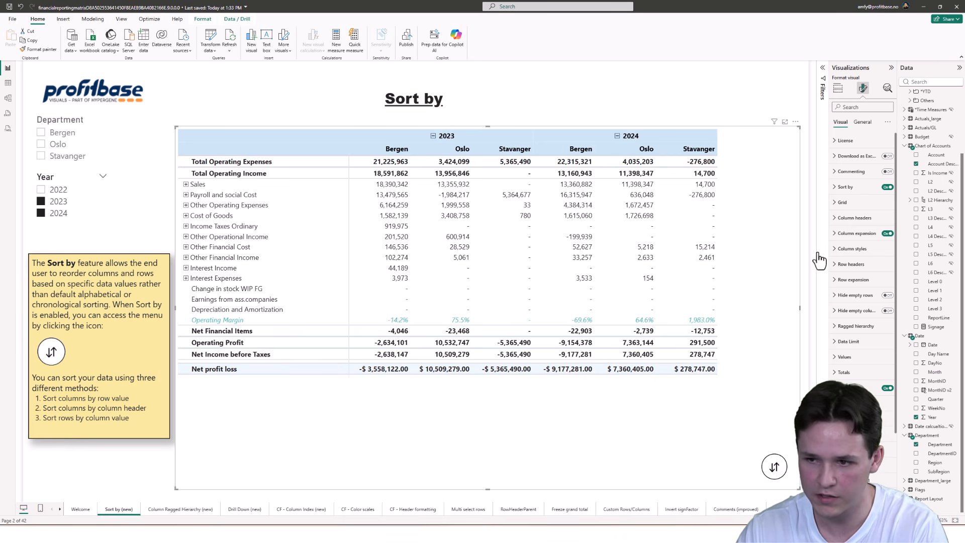
Step: Enable Download as Excel file for the matrix and download its data as an xlsx file to Downloads, replacing the existing file
click(887, 157)
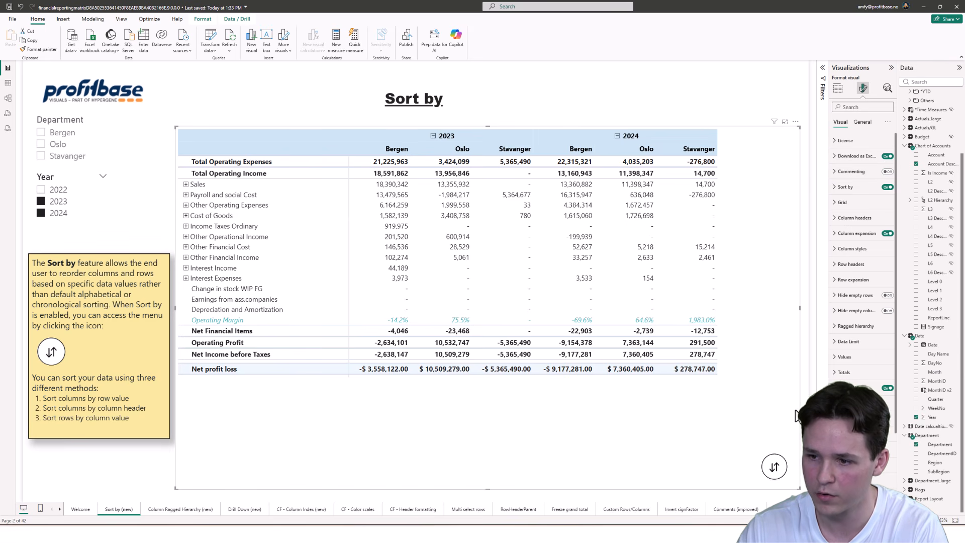
click(775, 470)
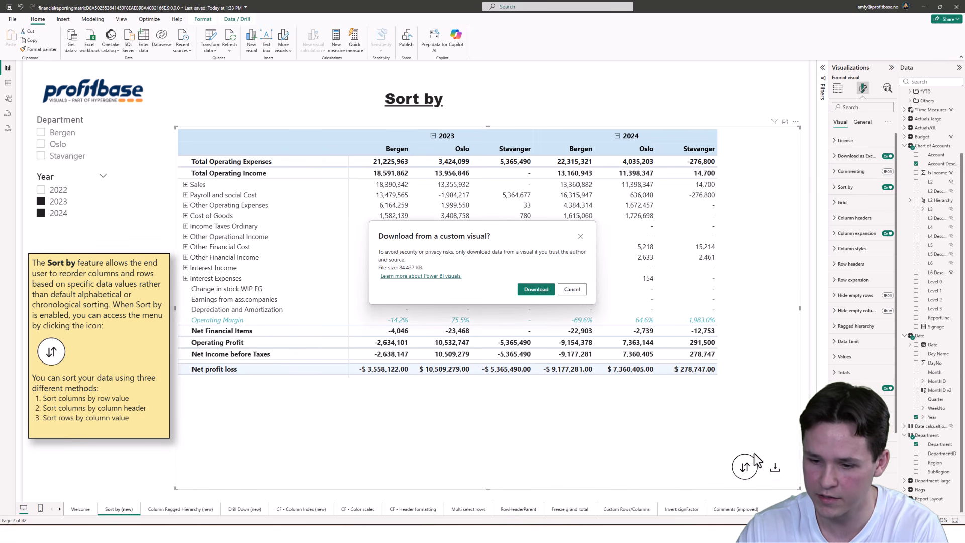
click(545, 282)
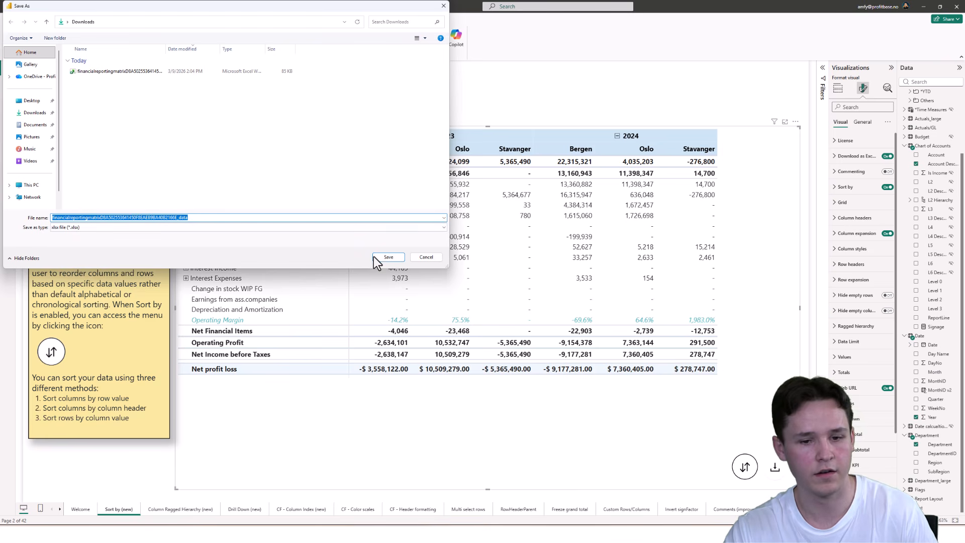
click(389, 257)
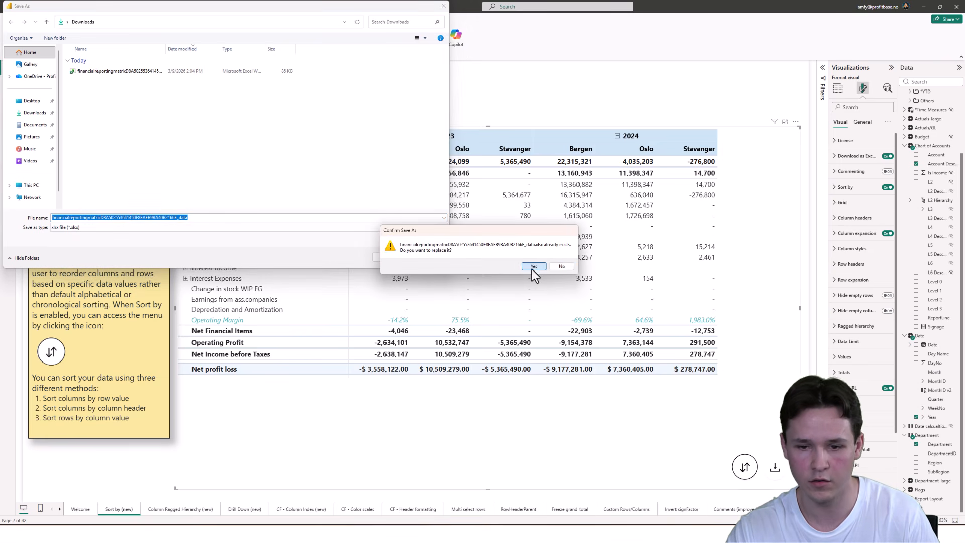
click(532, 269)
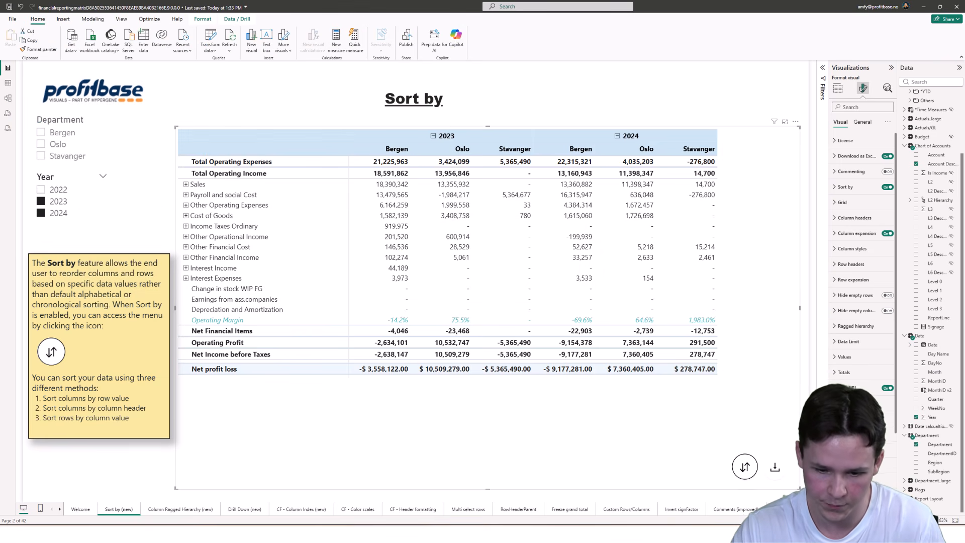
click(306, 265)
click(413, 224)
double_click(412, 223)
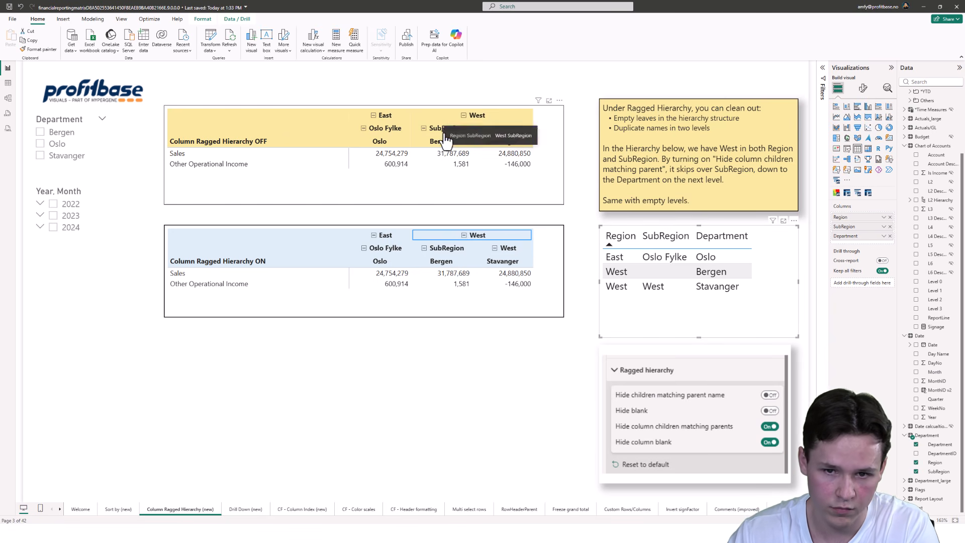
Step: Turn on Hide column children matching parents and Hide column blank under Ragged hierarchy for the Column Ragged Hierarchy ON matrix
click(543, 143)
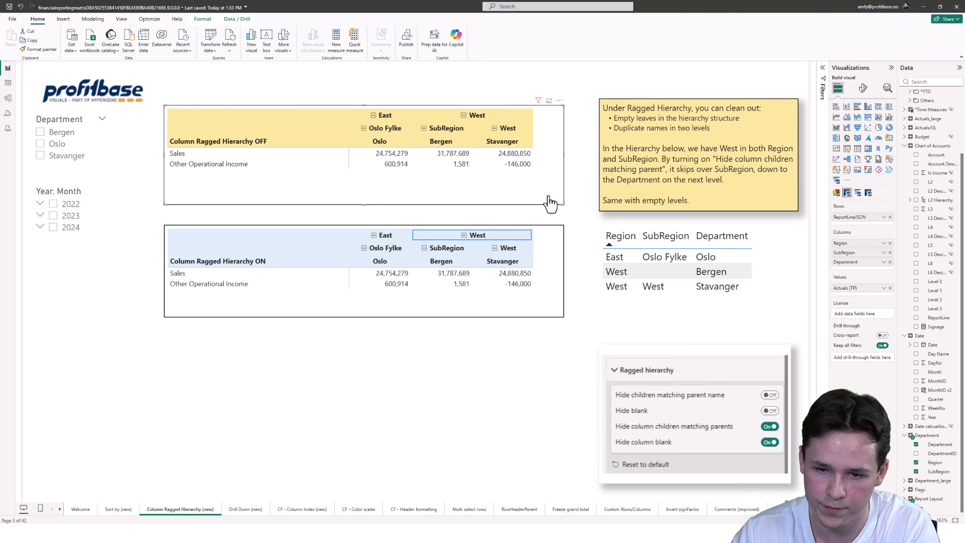
click(553, 281)
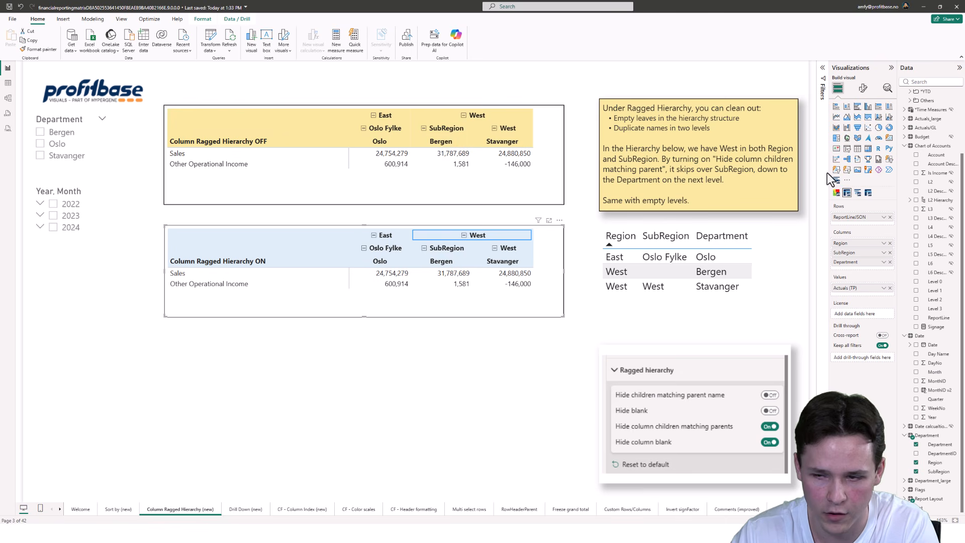
click(861, 90)
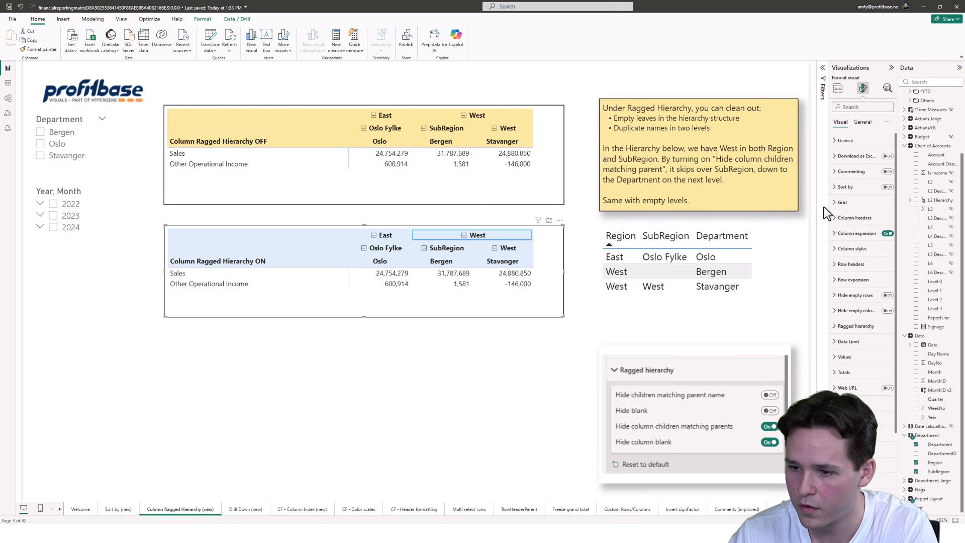
click(862, 332)
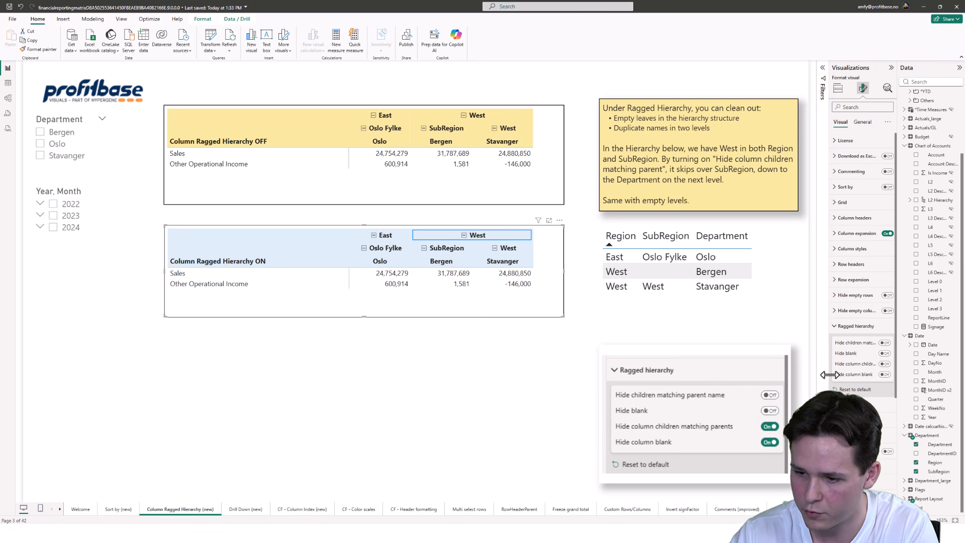
drag(829, 374, 740, 374)
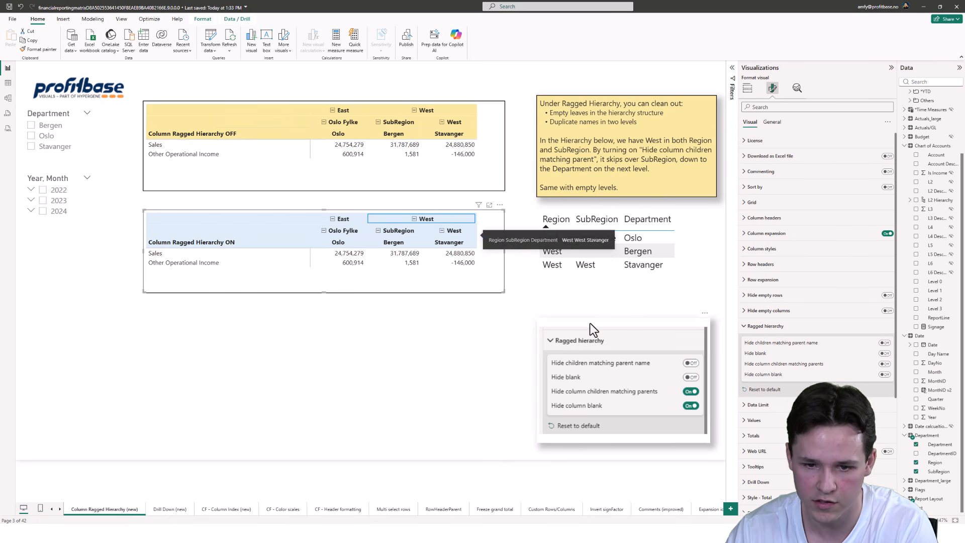
click(884, 364)
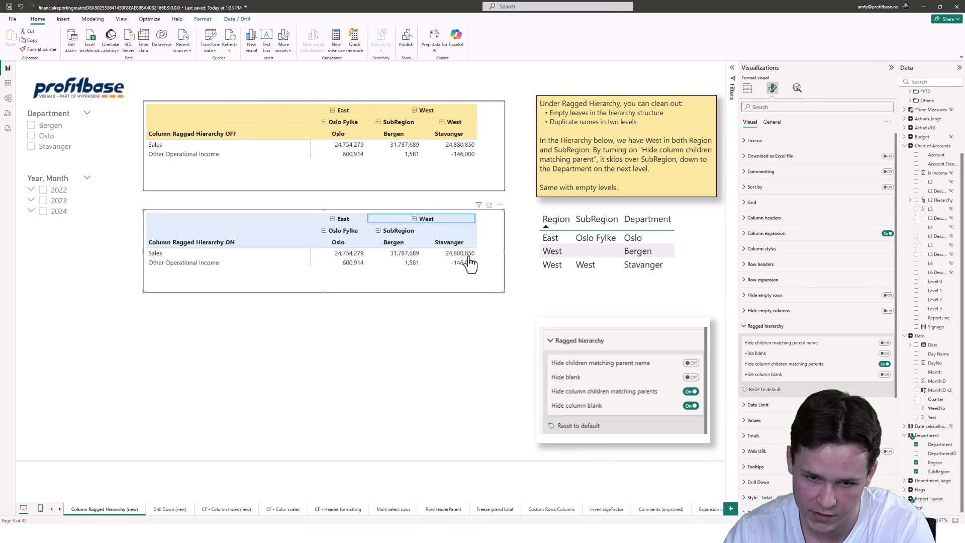
click(884, 375)
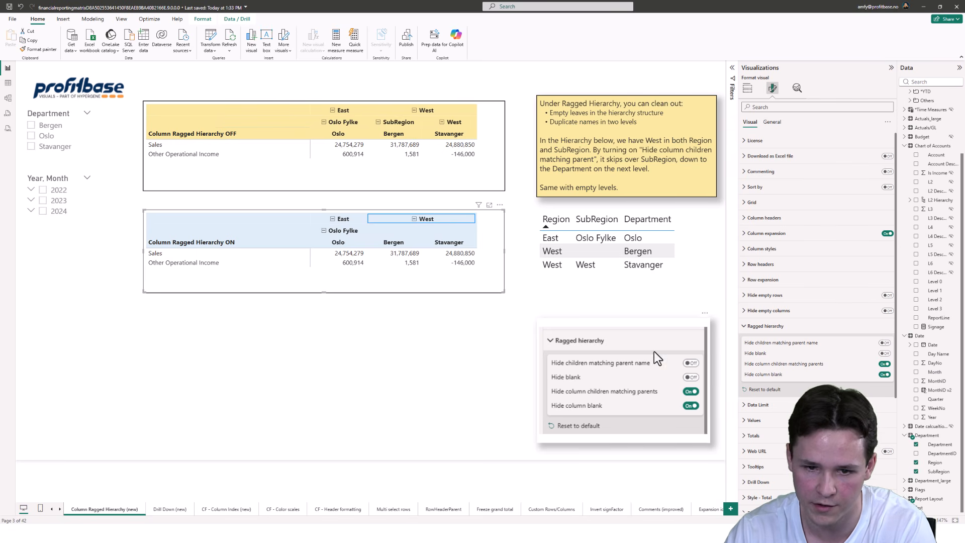
Step: Collapse and re-expand the West, Oslo Fylke and East column groups in the Column Ragged Hierarchy ON matrix
click(414, 220)
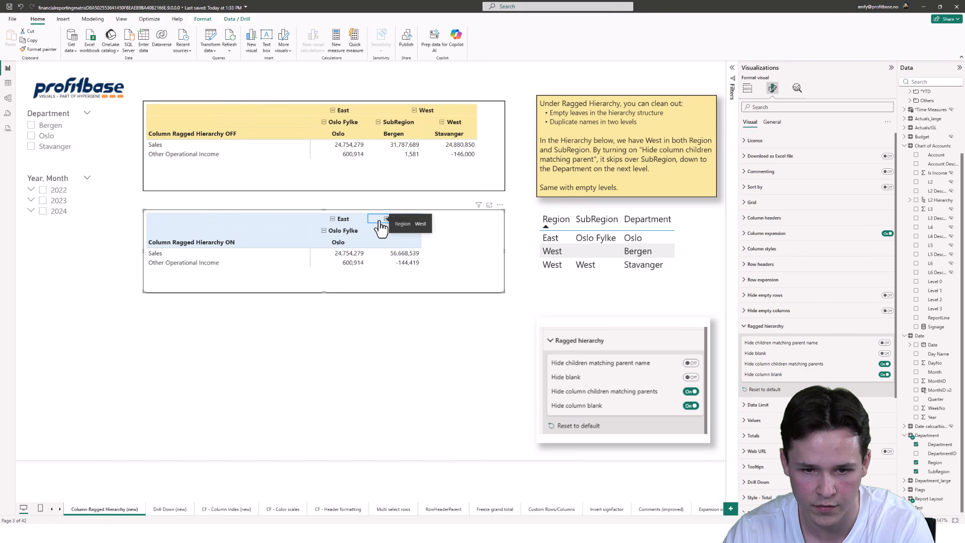
click(385, 220)
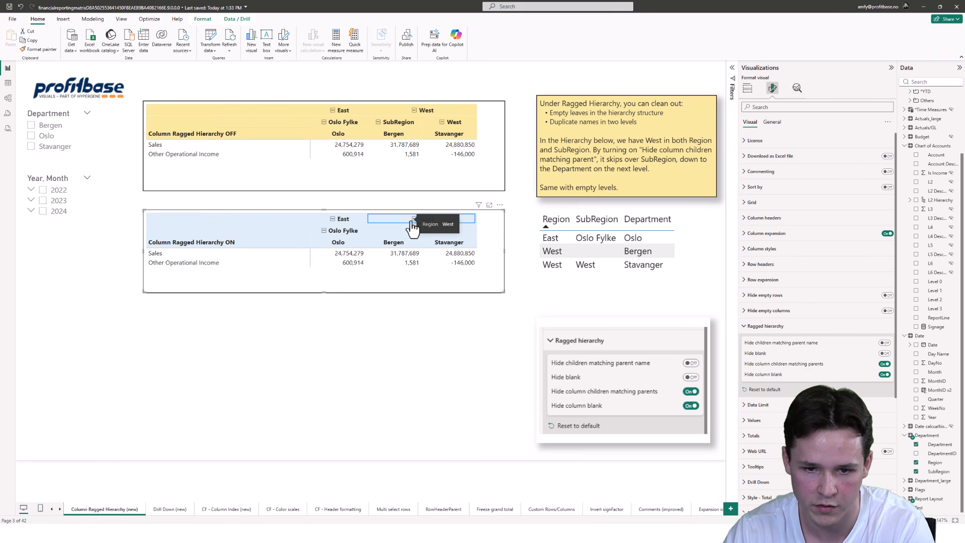
click(324, 231)
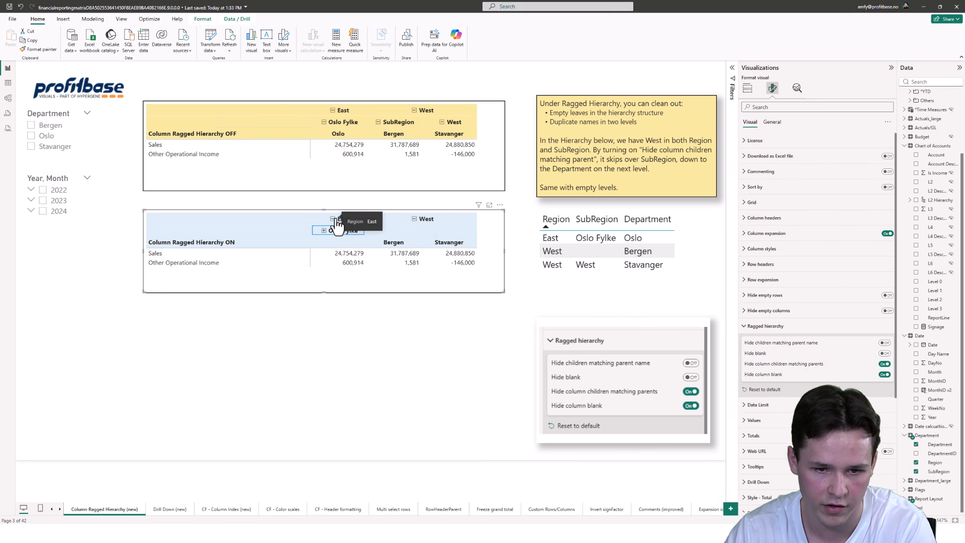
click(332, 219)
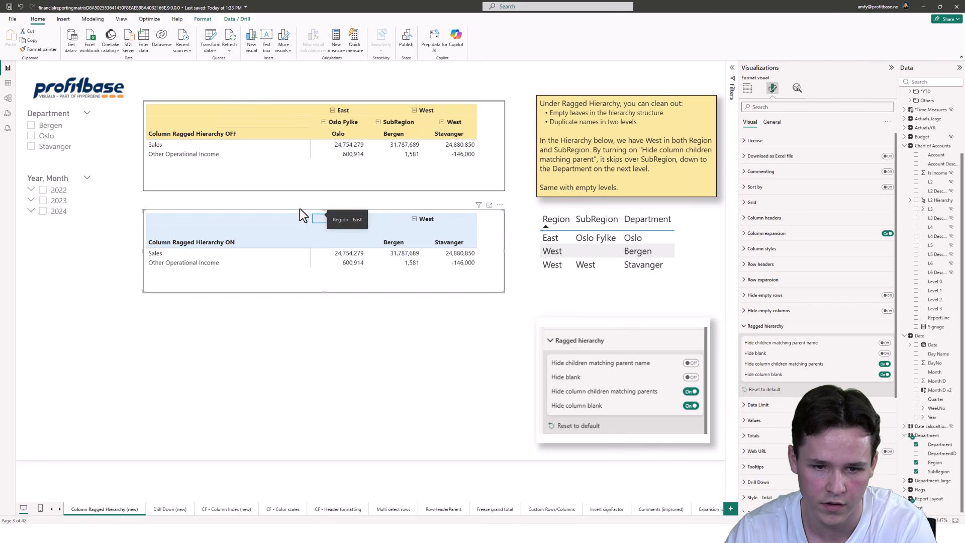
click(332, 219)
click(324, 231)
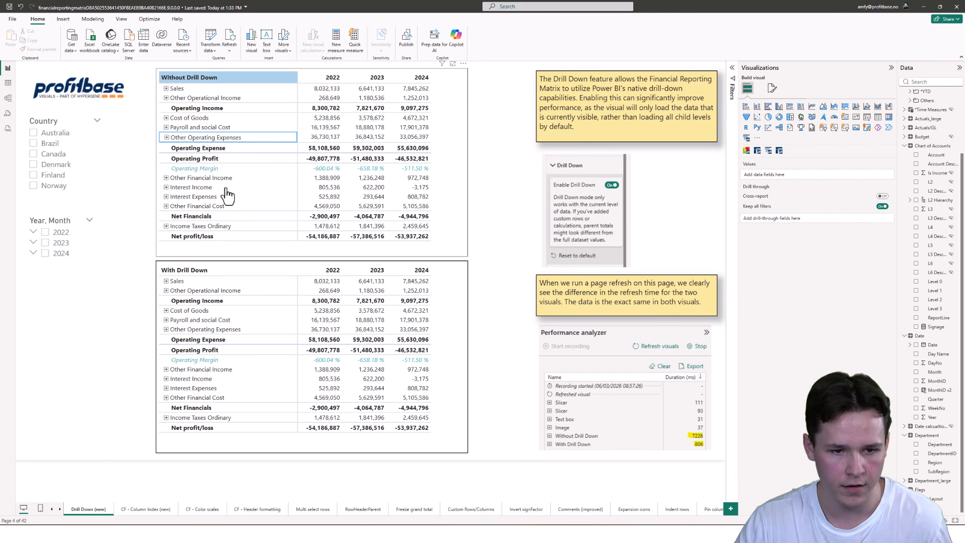
Step: Expand and collapse the Other Financial Income row in the Without Drill Down matrix, and check the Interest Income row
click(167, 178)
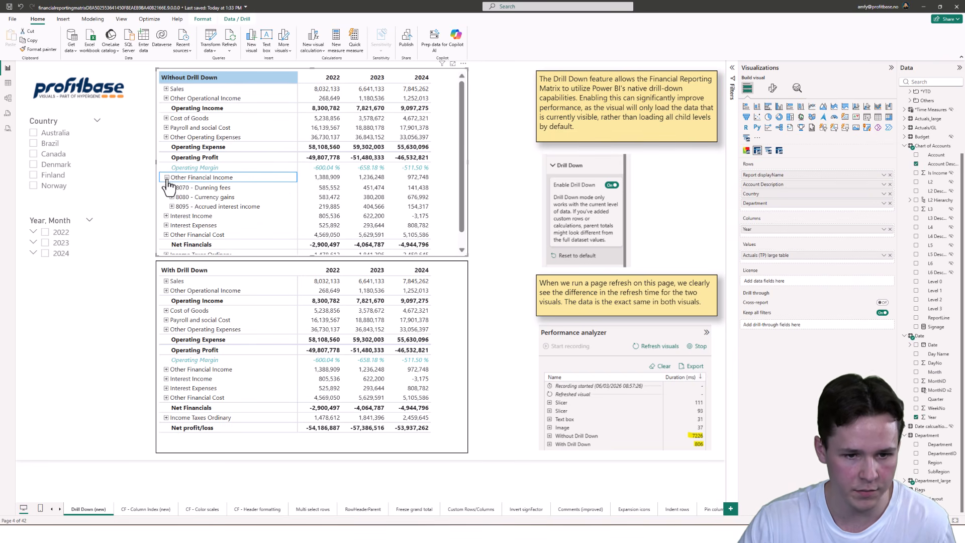
click(167, 178)
click(167, 187)
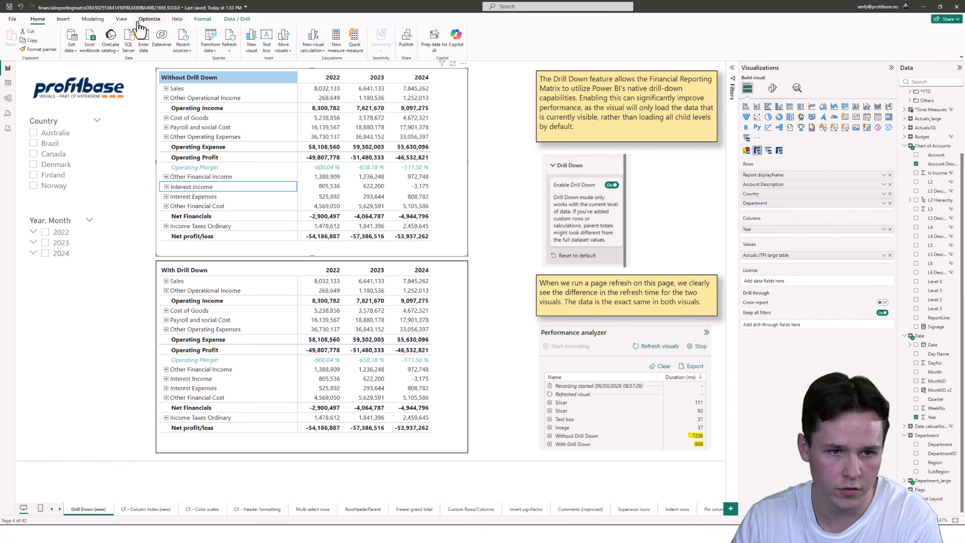
Step: Record a refresh of the page's visuals with Performance analyzer and inspect the duration breakdown for Without Drill Down
click(121, 19)
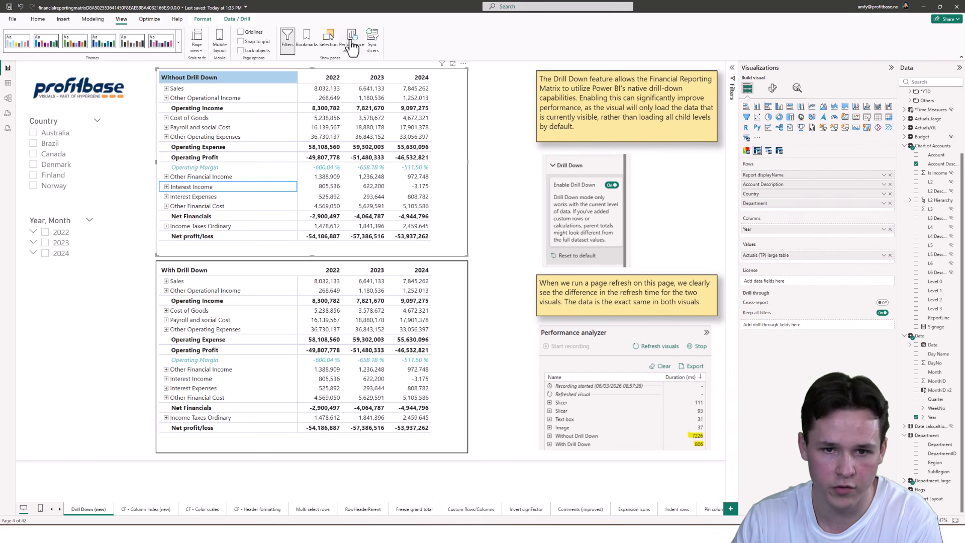
click(351, 42)
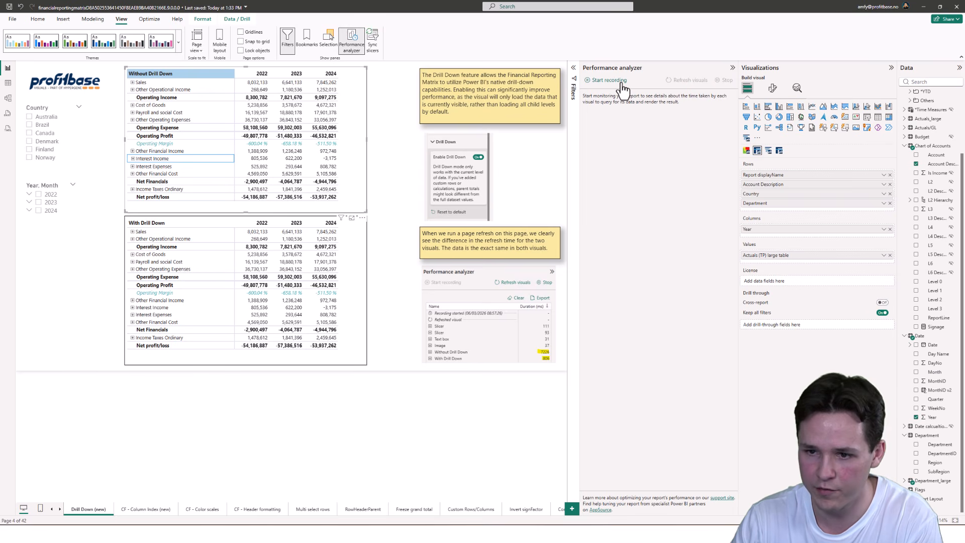
click(609, 80)
click(687, 82)
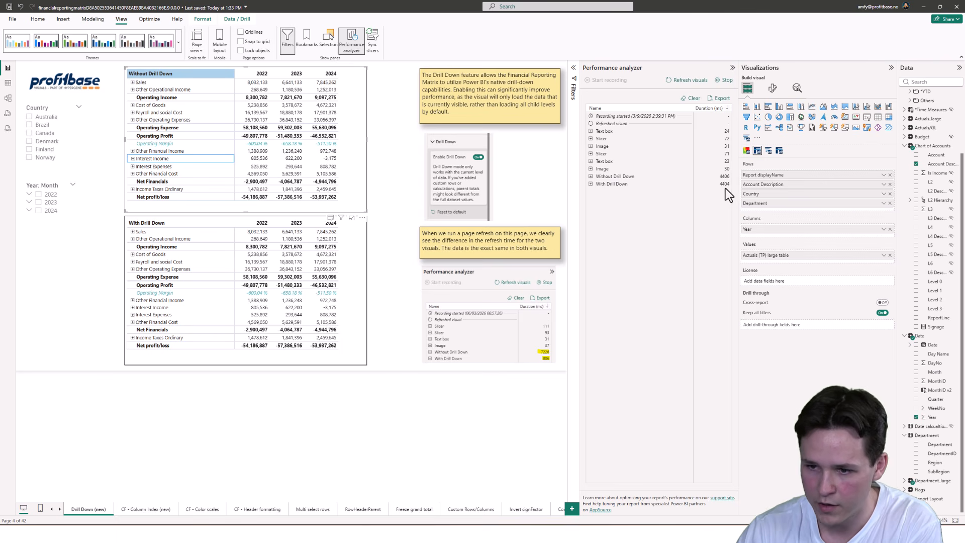
click(591, 176)
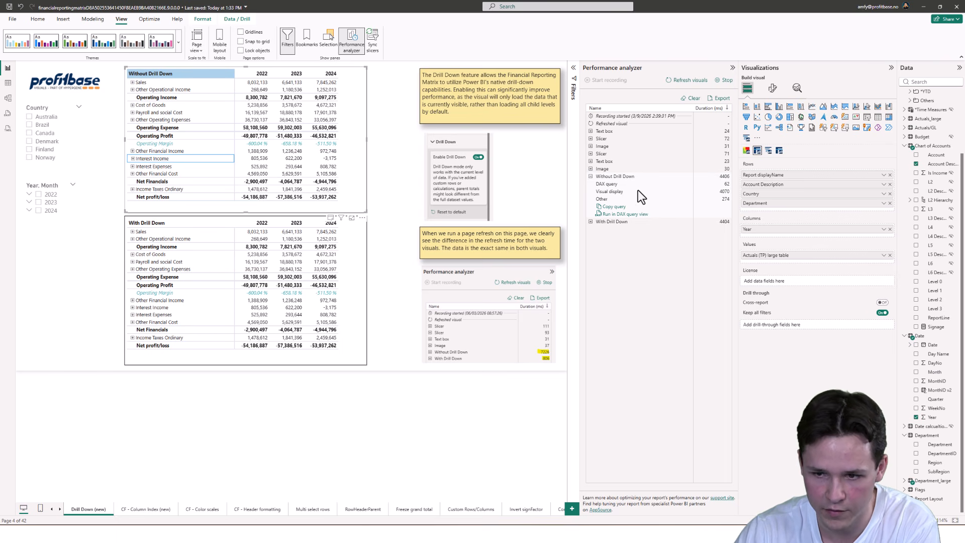
click(592, 176)
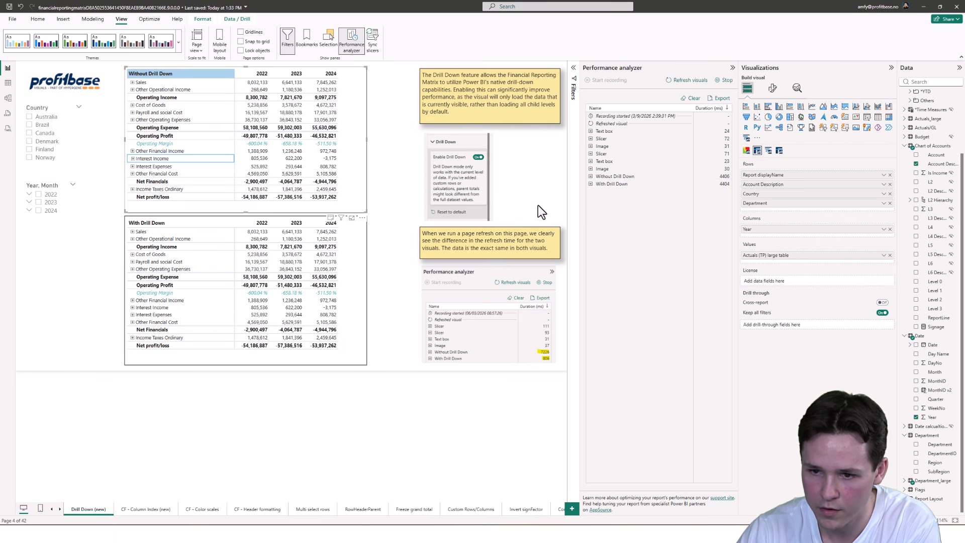
Step: Turn on Enable Drill Down in the format settings of the With Drill Down matrix
click(352, 267)
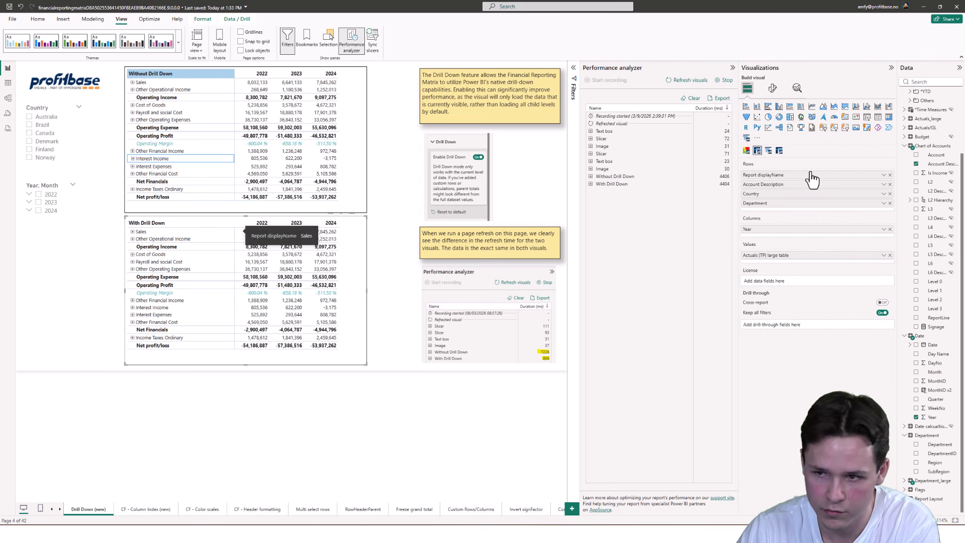
click(772, 88)
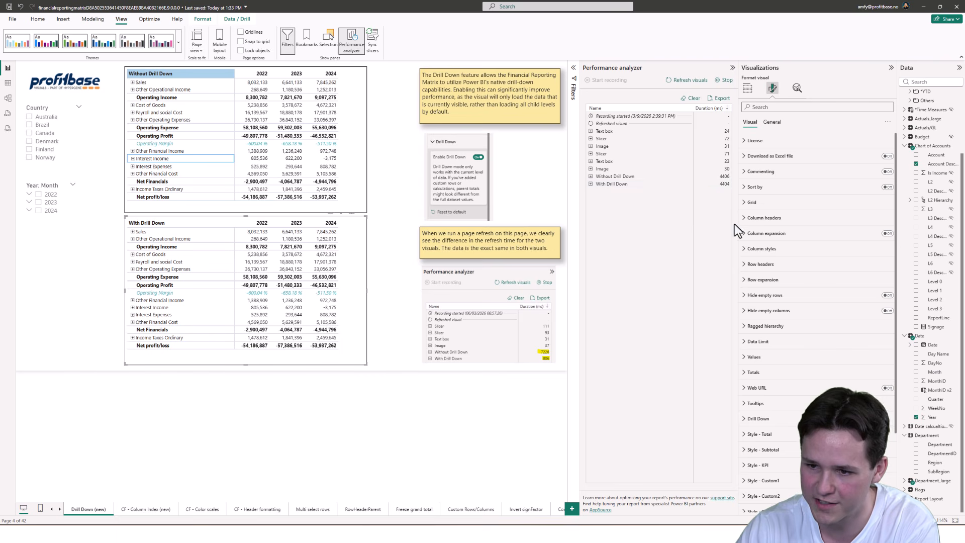
click(769, 419)
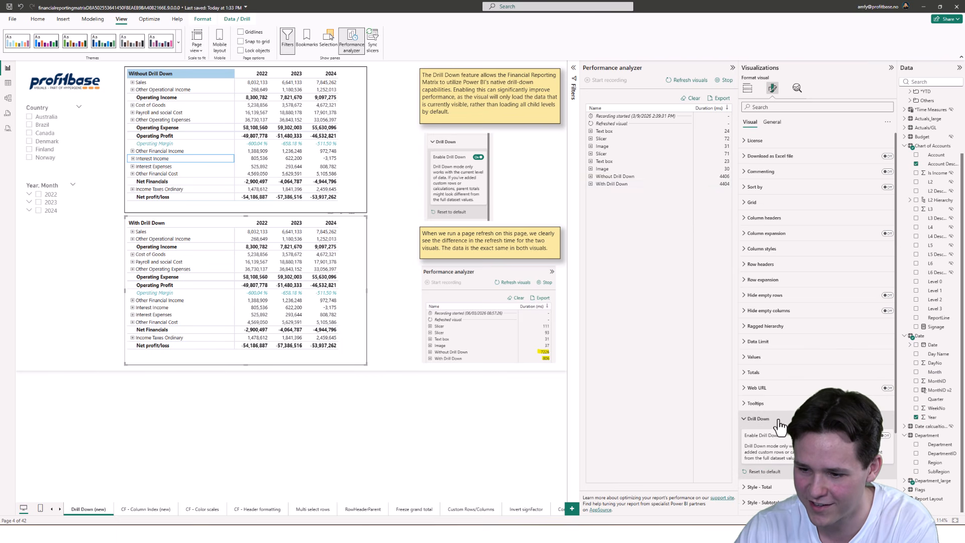
click(887, 436)
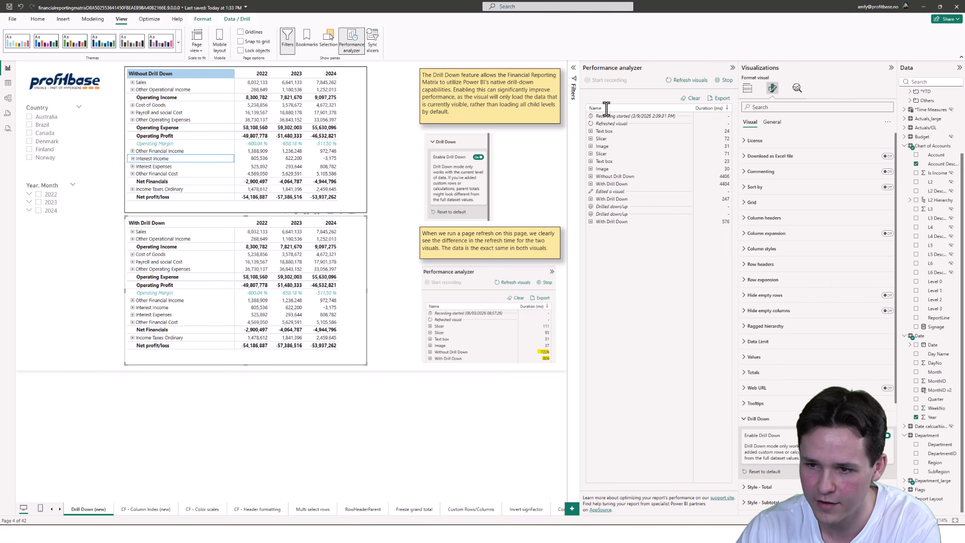
Step: Refresh the visuals again in Performance analyzer and compare the durations of the Without Drill Down and With Drill Down matrices
click(673, 81)
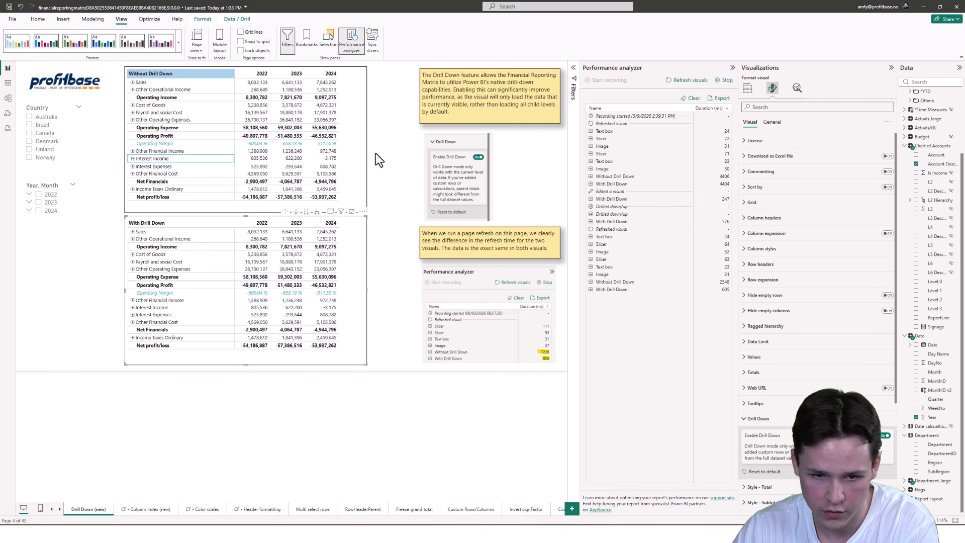
click(363, 170)
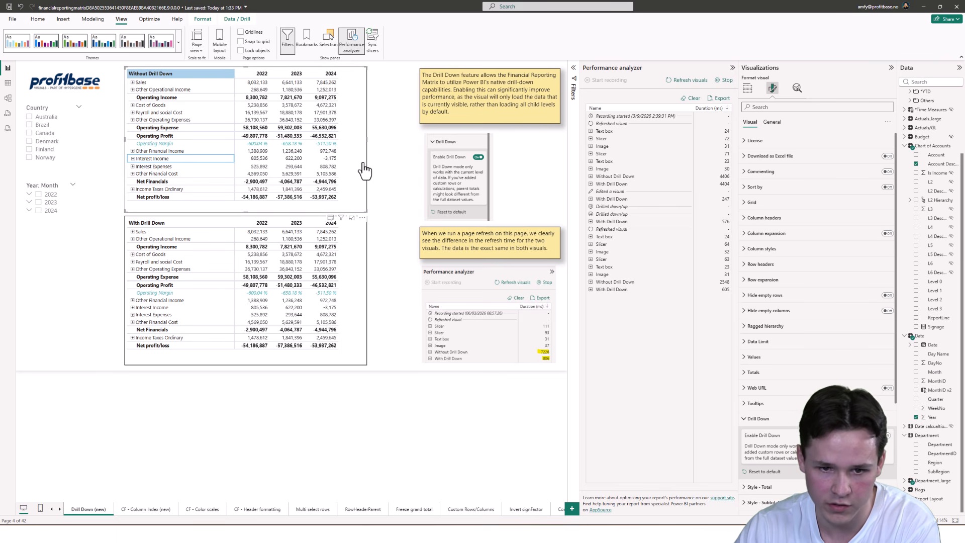
click(395, 220)
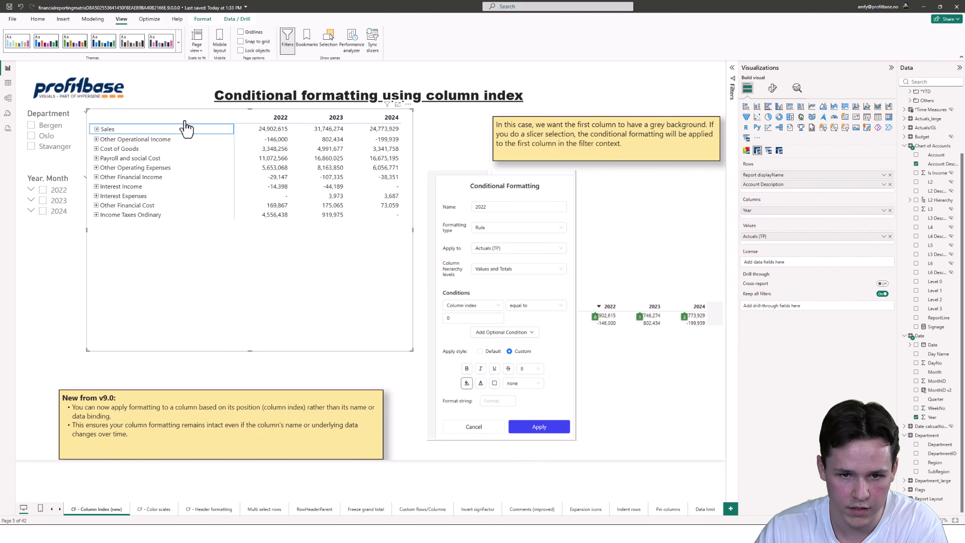
Step: Filter the column index matrix to 2023 and 2024 with the Year, Month slicer, and clear the selection again
click(43, 201)
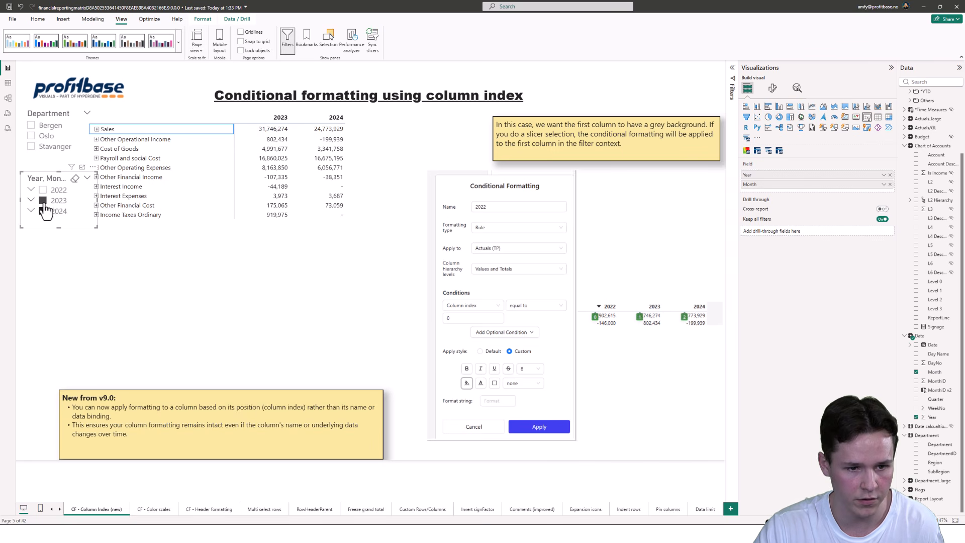
click(43, 211)
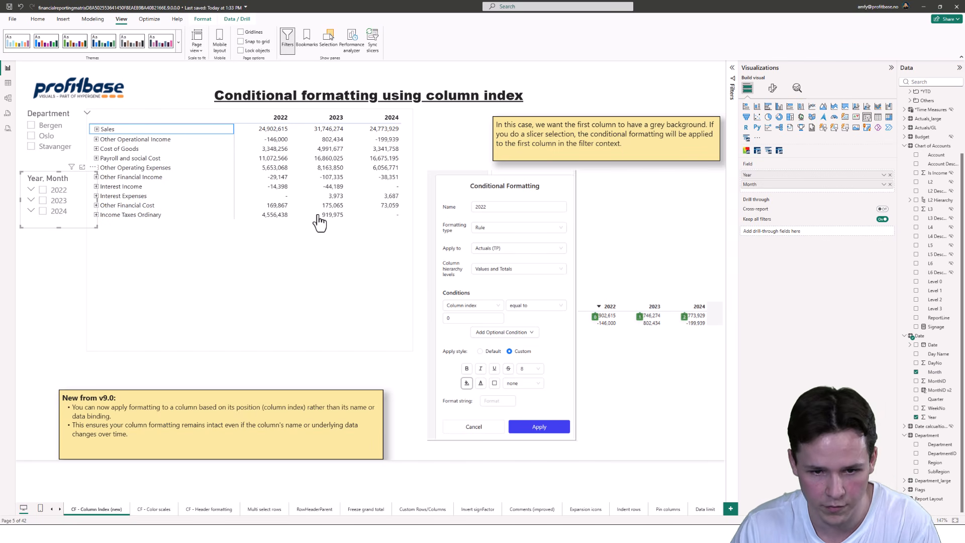
Step: Open the column index matrix for editing and add conditional formatting to the 2022 column, with Column hierarchy levels set to Values
click(307, 245)
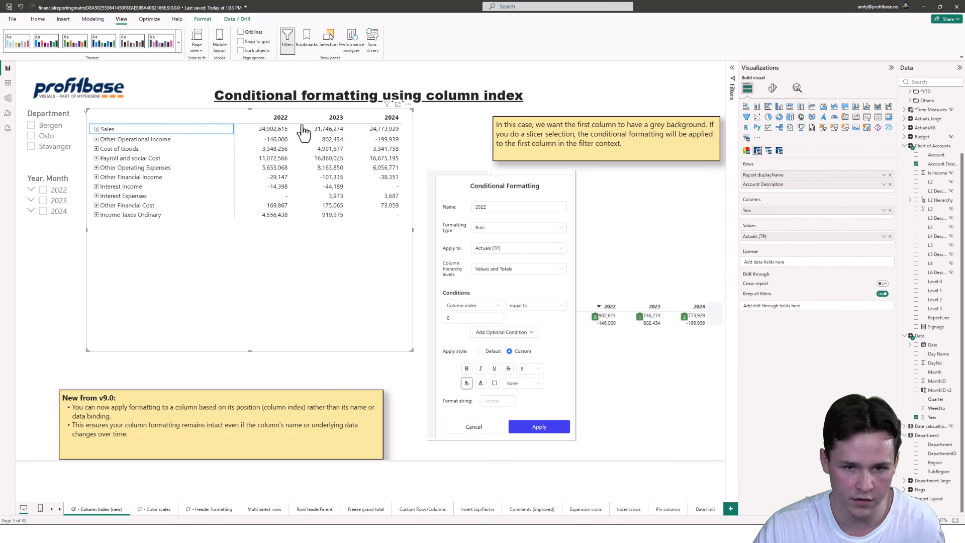
click(409, 104)
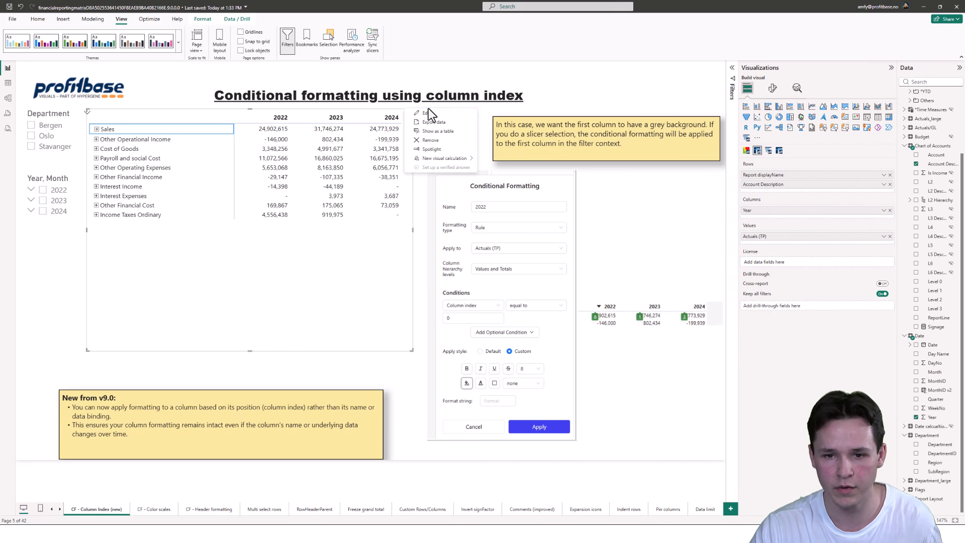
click(445, 114)
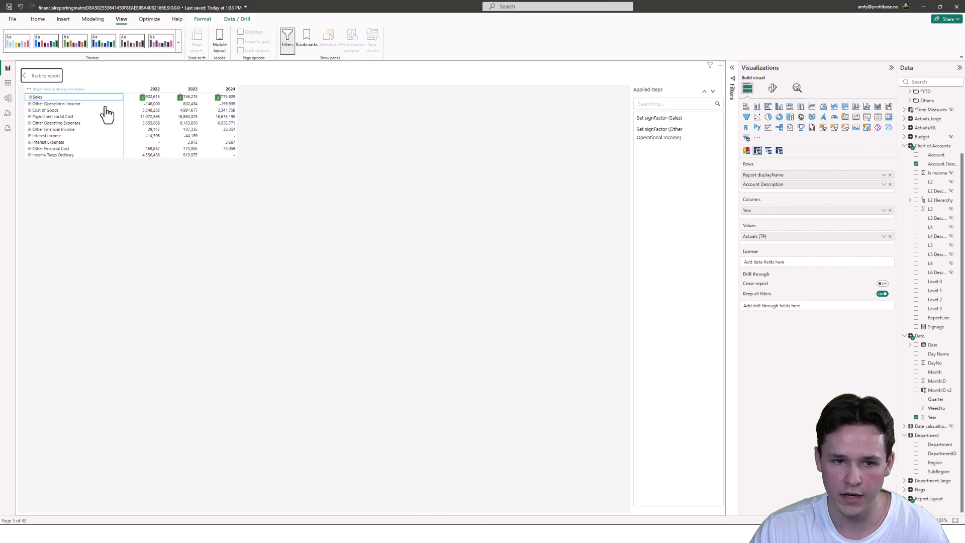
right_click(145, 95)
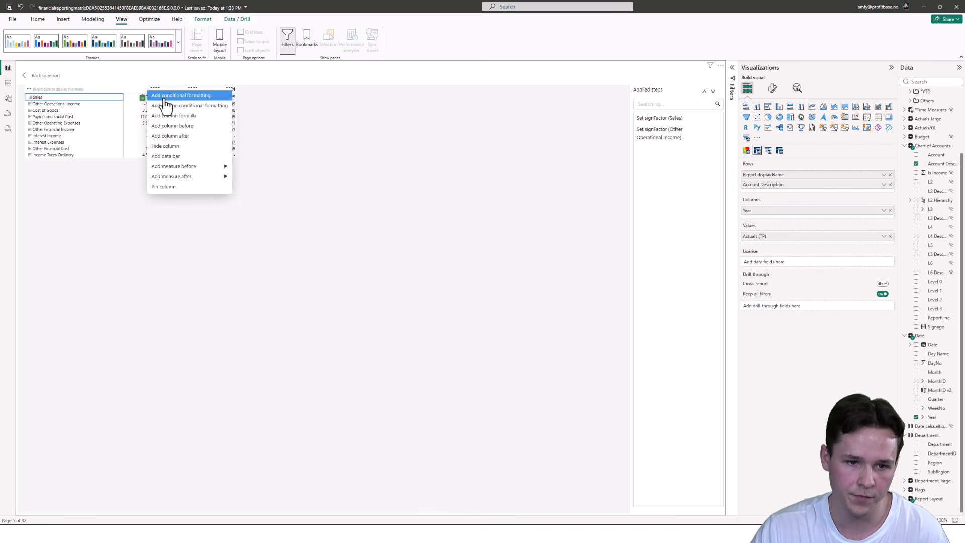
click(165, 100)
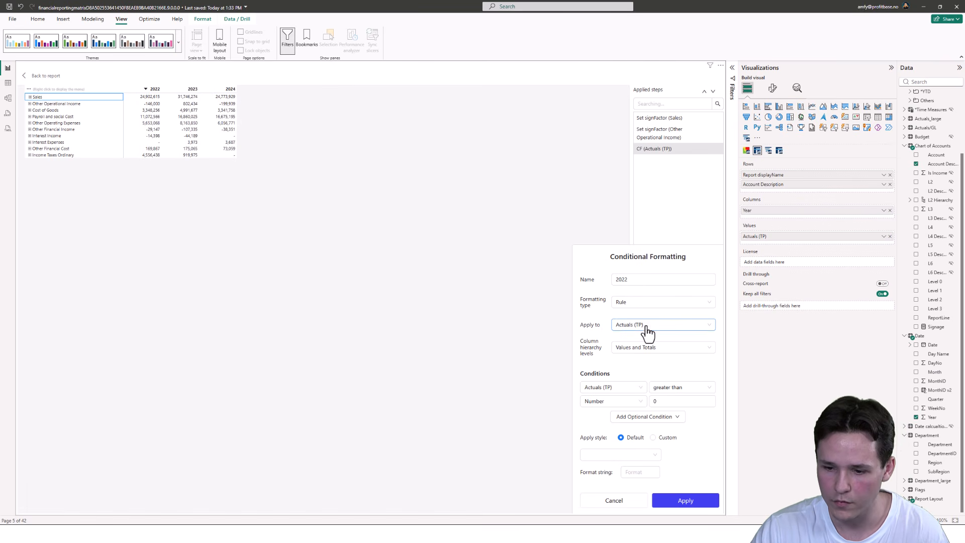
click(647, 354)
click(641, 374)
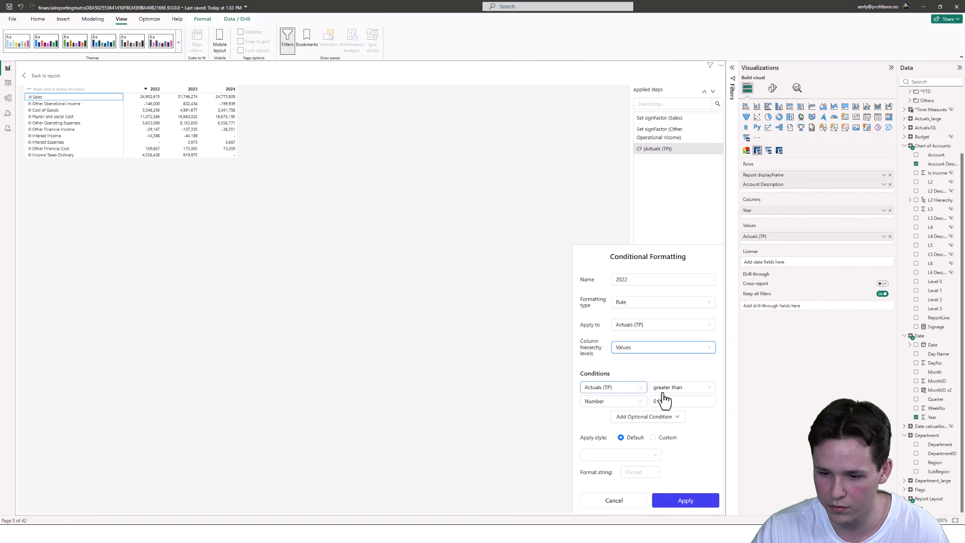
Step: Set the conditional formatting rule's condition to Column index equal to 0
click(614, 391)
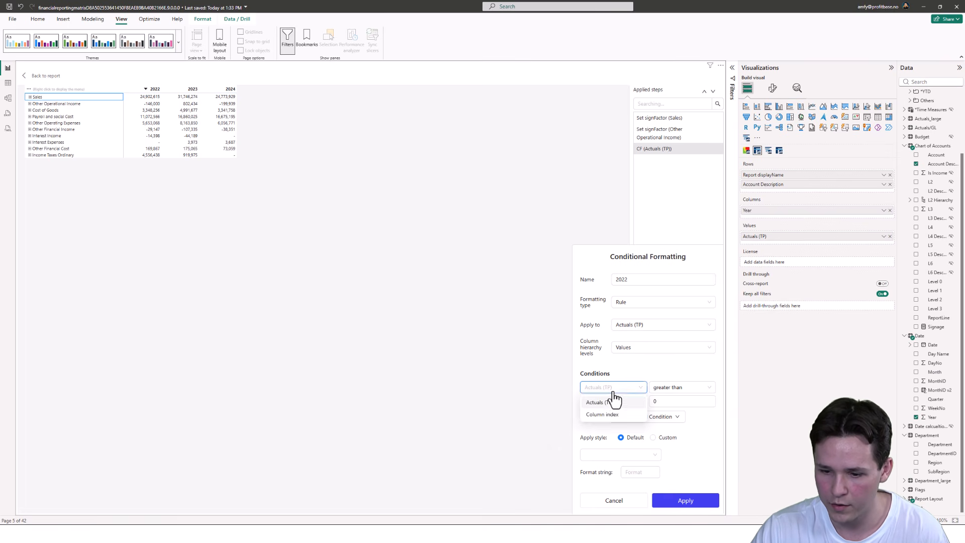
click(609, 418)
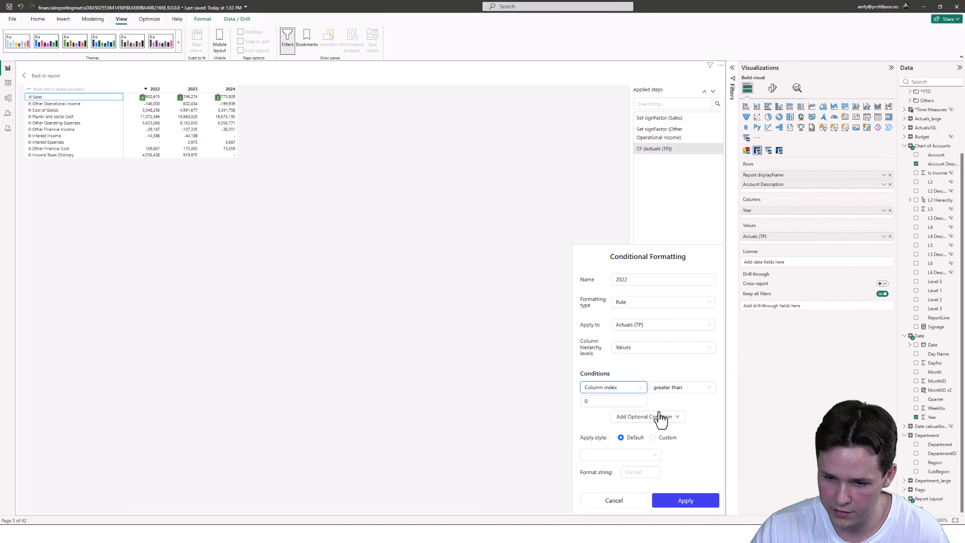
click(682, 397)
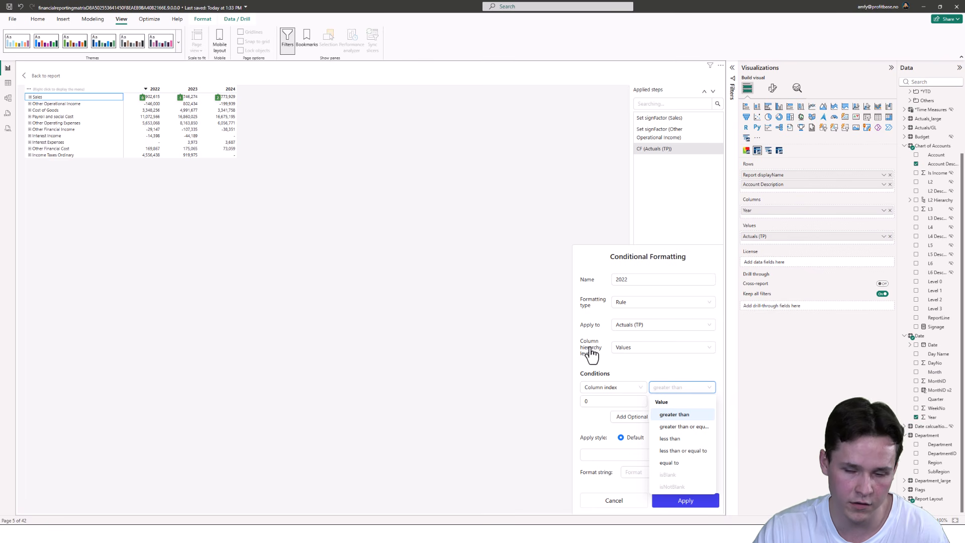
scroll(685, 435, down, 1)
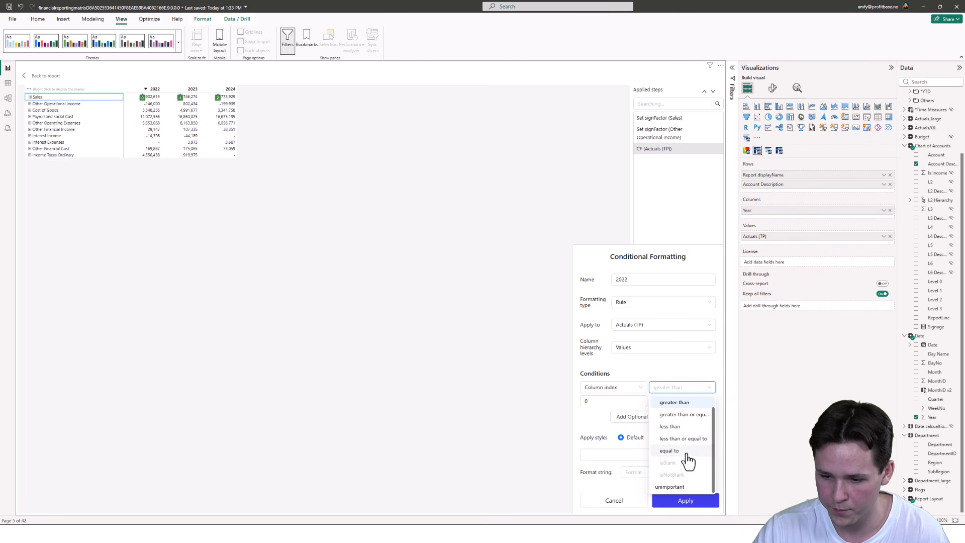
click(687, 451)
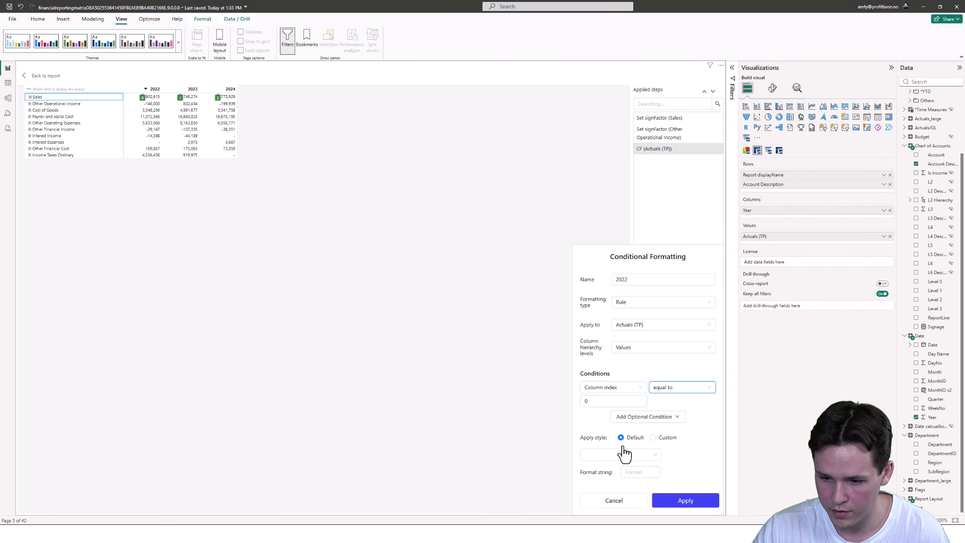
Step: Give the rule a custom style with a light grey background and apply the conditional formatting
click(655, 438)
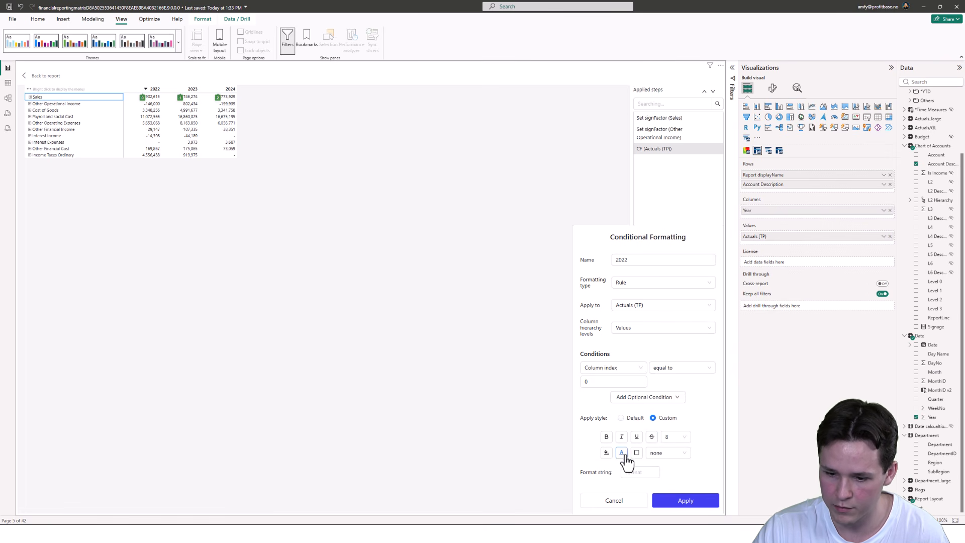
click(606, 453)
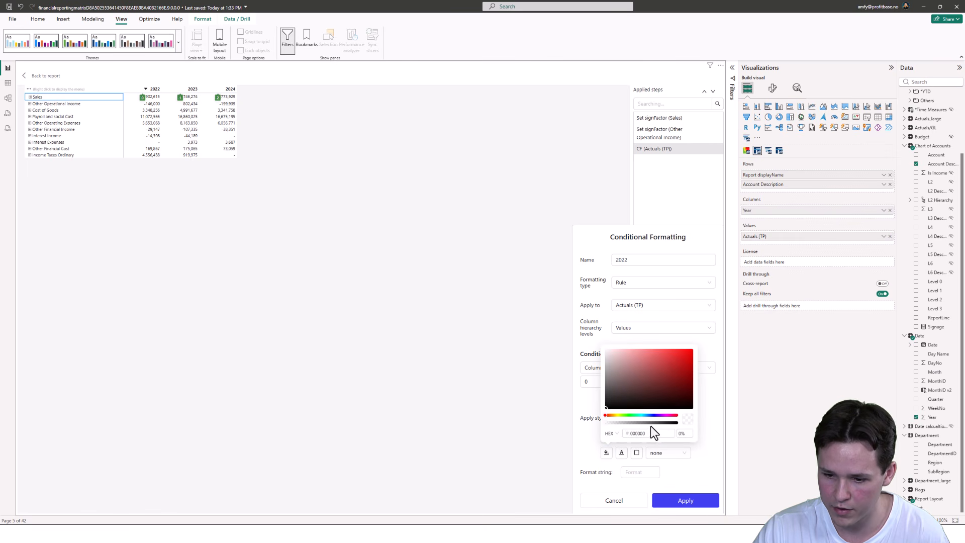
drag(617, 408, 610, 362)
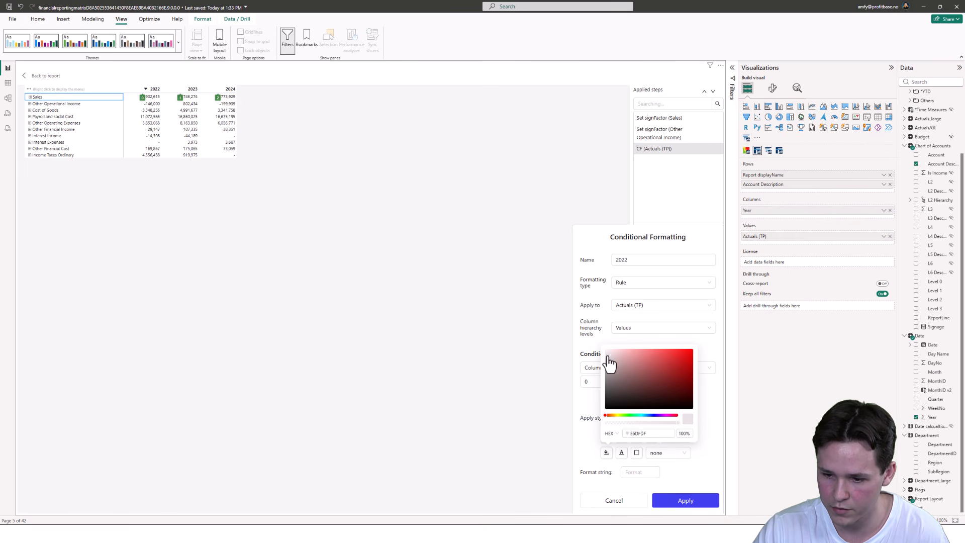
click(706, 431)
click(637, 474)
click(692, 507)
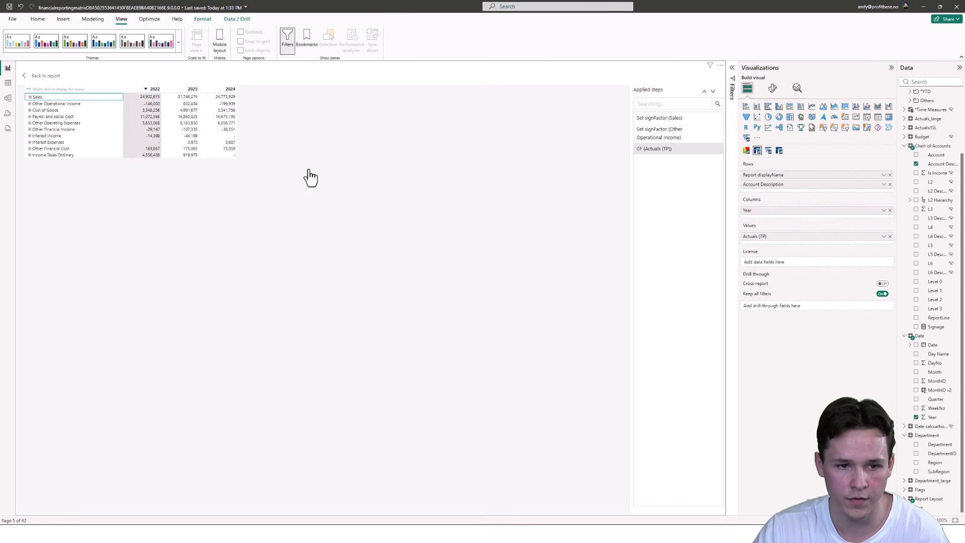
Step: Expand the Sales row in the matrix to show its accounts and return to the report
click(31, 98)
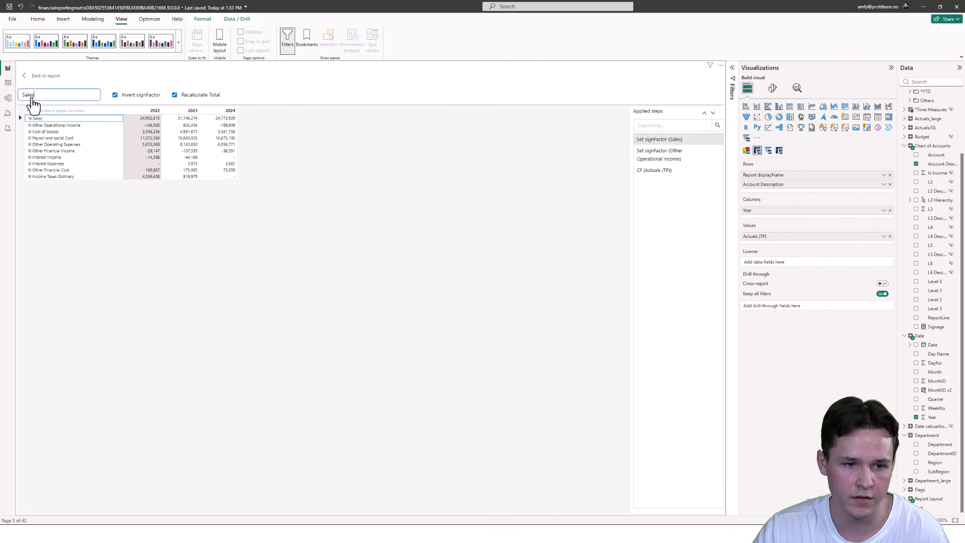
click(30, 119)
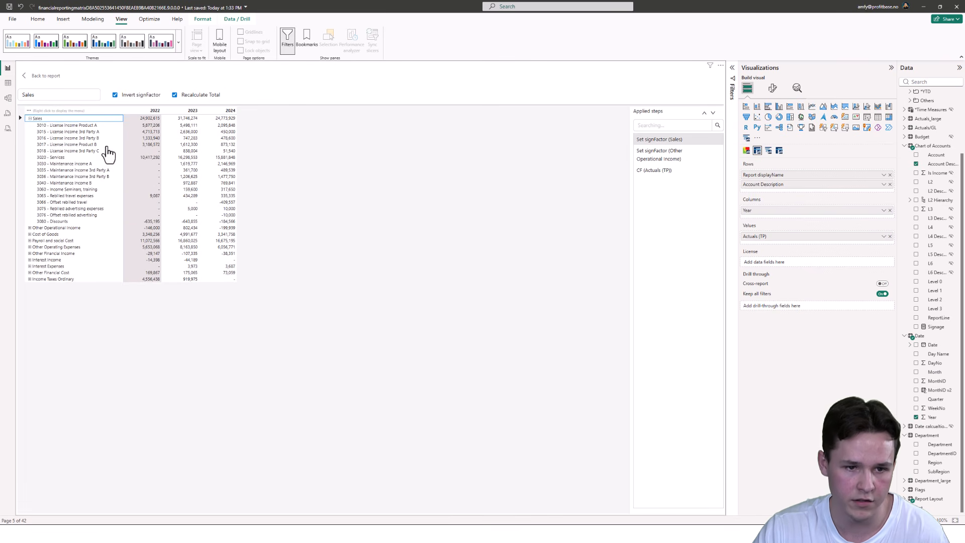
click(47, 77)
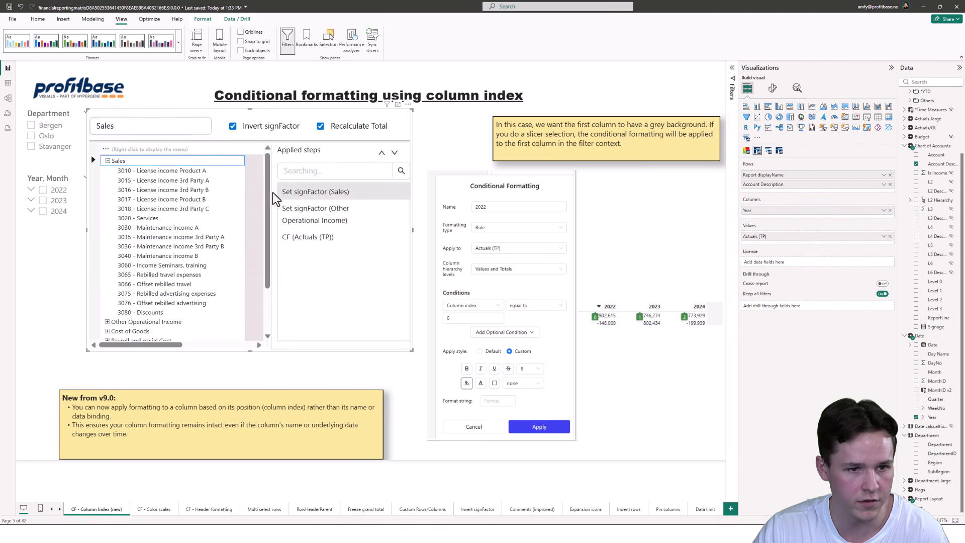
Step: Select 2023 and 2024 in the Year, Month slicer and clear them again to check the first column's background formatting
click(57, 200)
click(61, 214)
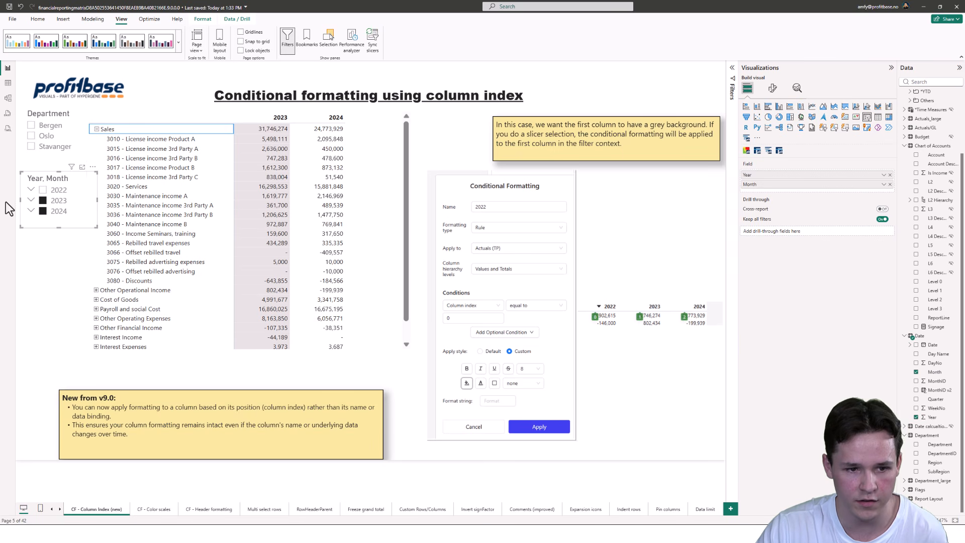
click(49, 207)
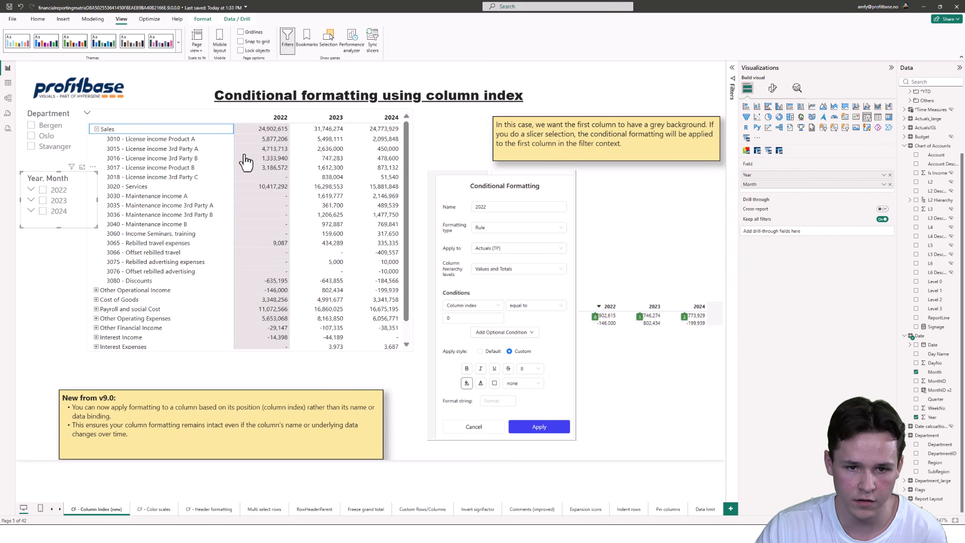
click(60, 212)
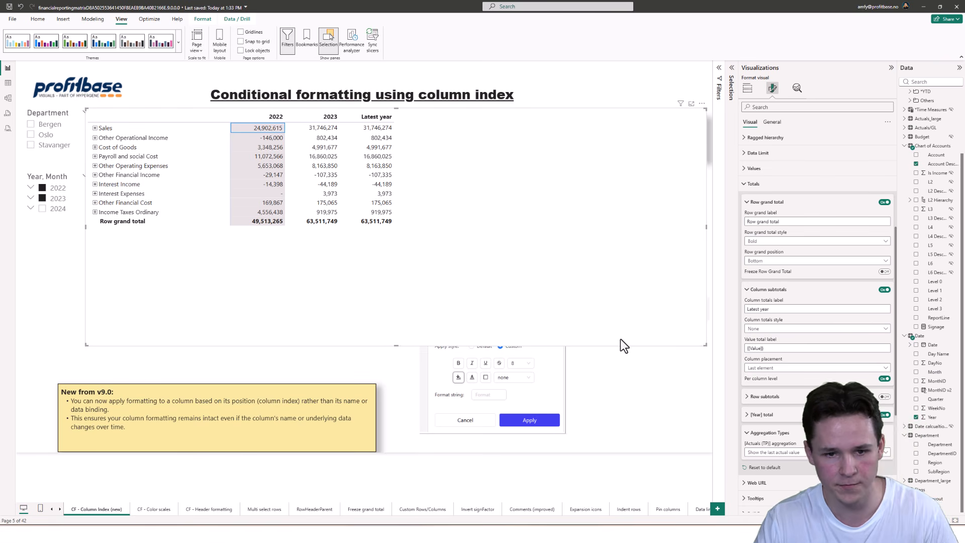
Step: Open the matrix for editing and add a custom formula measure after Actuals (TP), naming it Actuals (1000s)
click(703, 104)
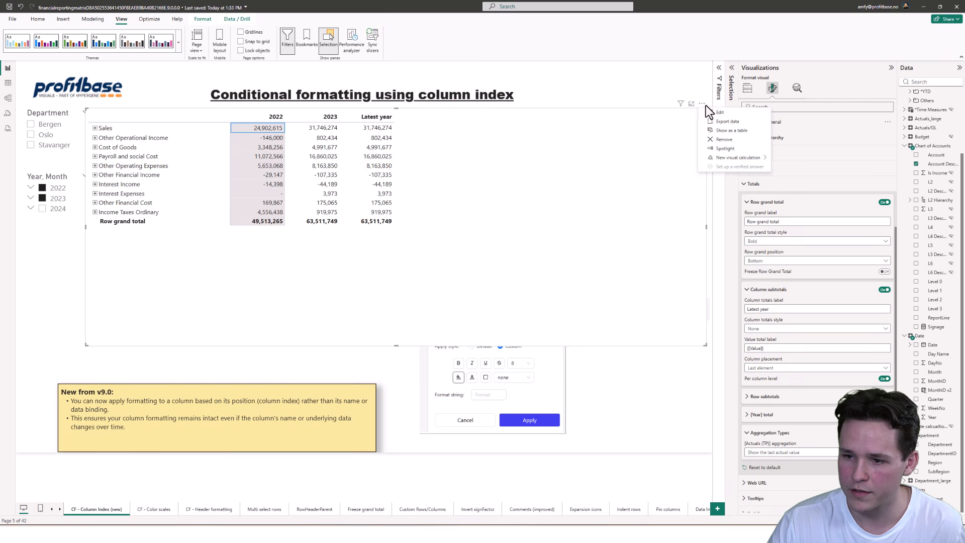
click(712, 114)
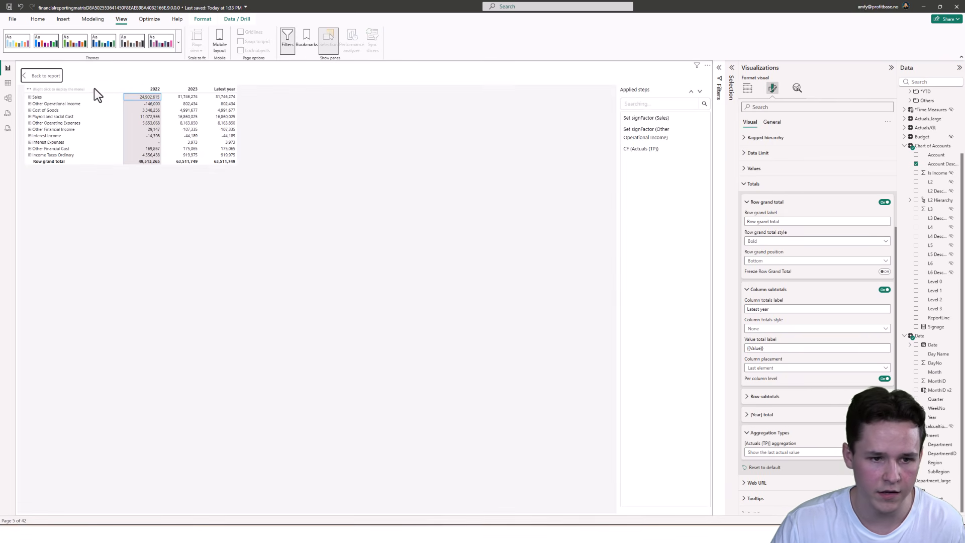
right_click(190, 95)
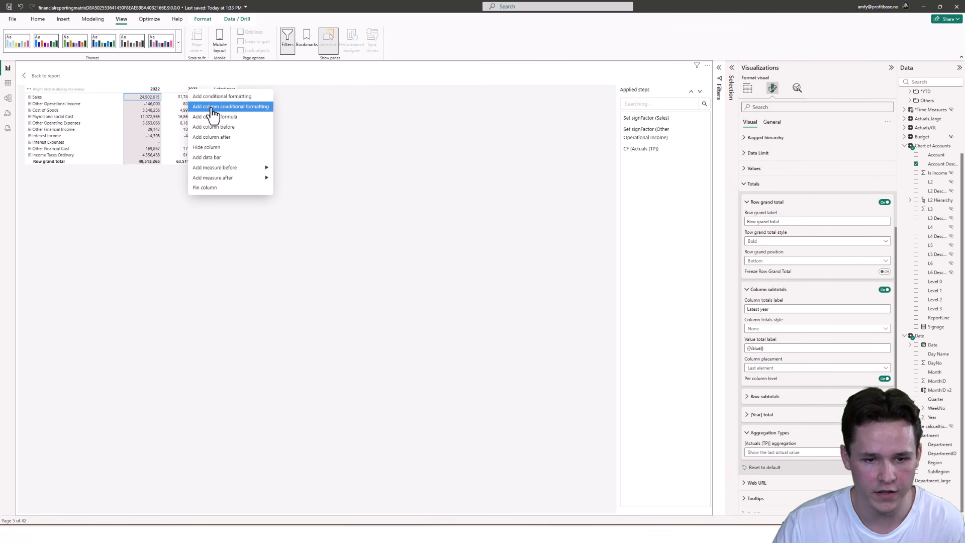
mouse_move(222, 179)
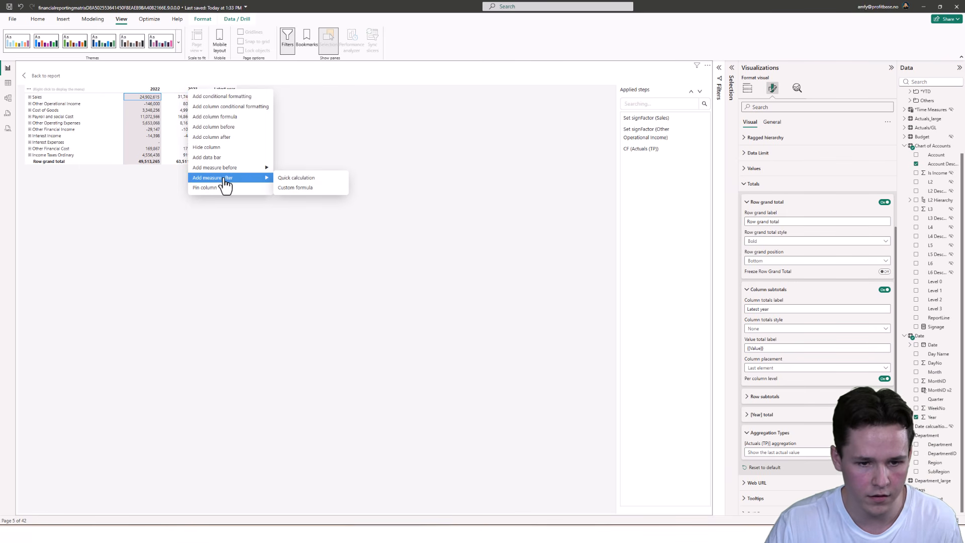
click(297, 189)
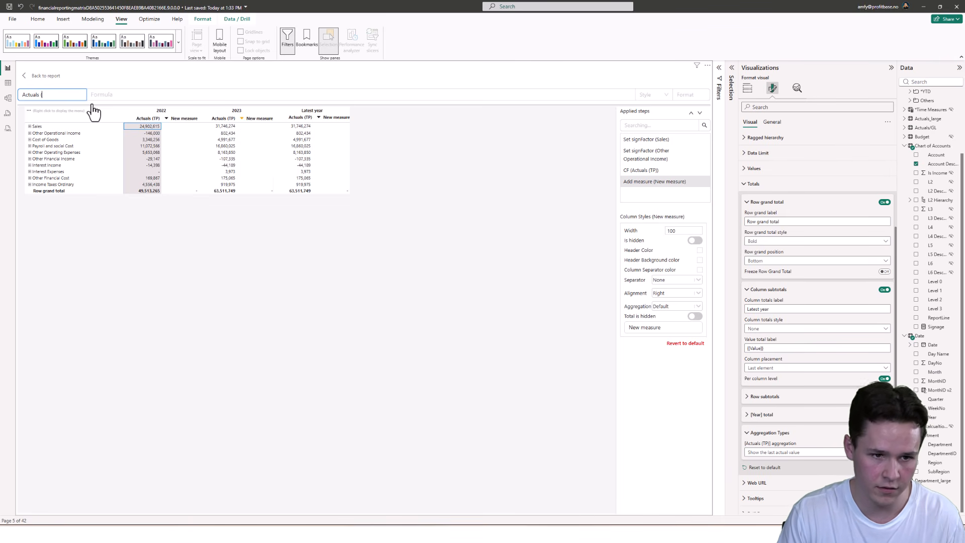
key(Tab)
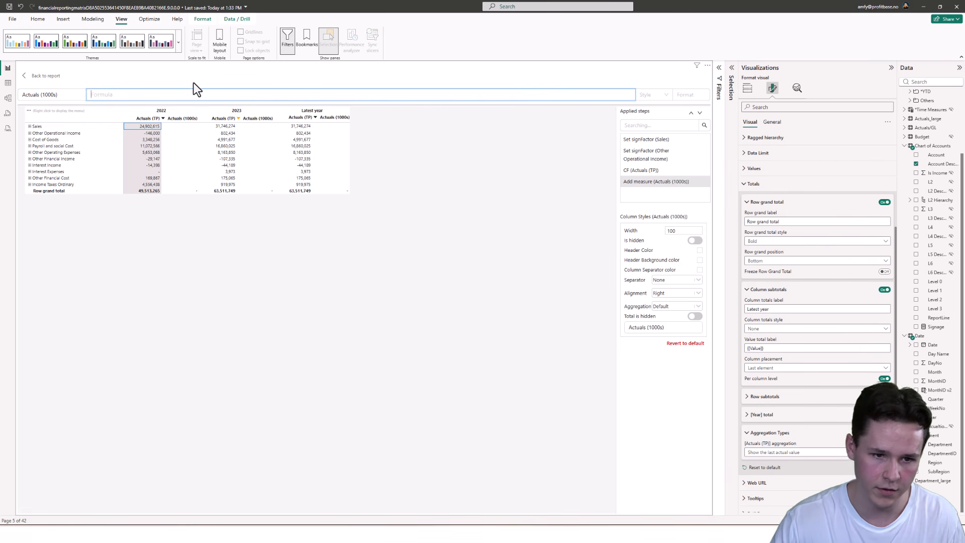
Step: Define the Actuals (1000s) formula as Actuals (TP) / 1000 and give it the number format #,0
click(152, 134)
text(/1000)
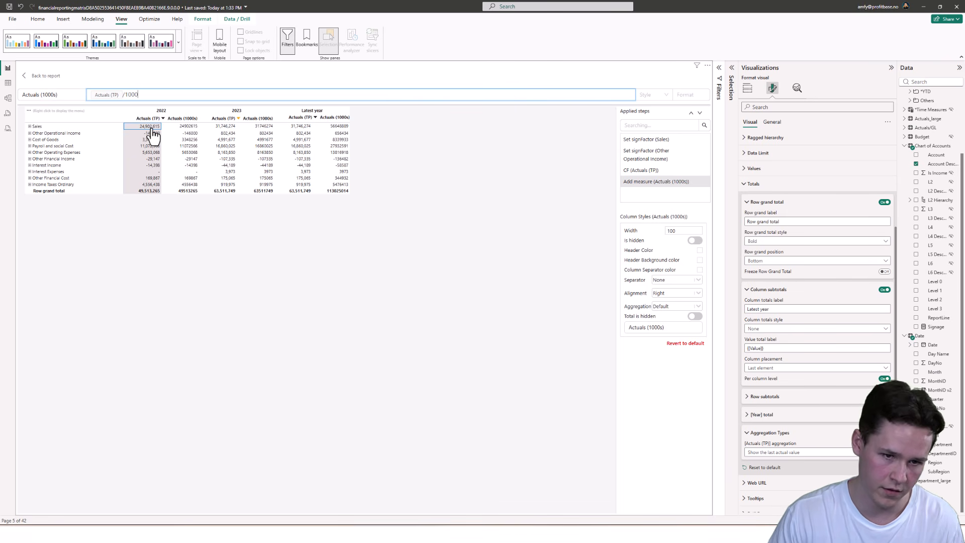
click(686, 95)
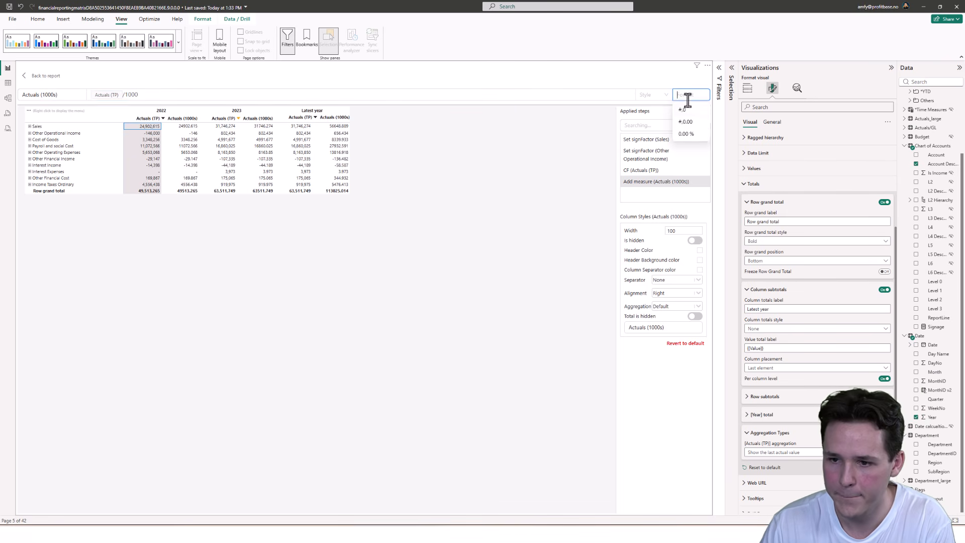
click(699, 112)
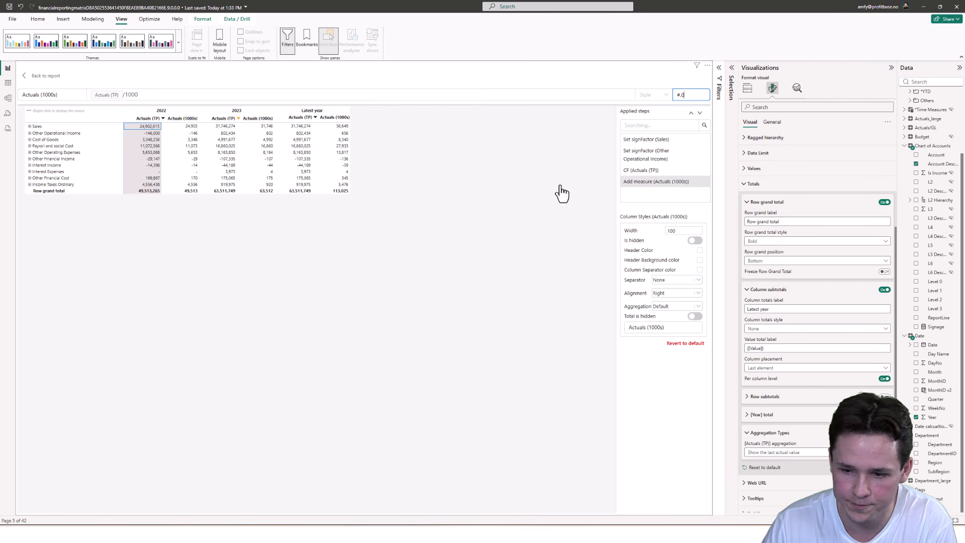
Step: Set the Actuals (1000s) aggregation to Show Last Value and, back in the report, add 2024 and clear 2022 in the Year, Month slicer
click(664, 308)
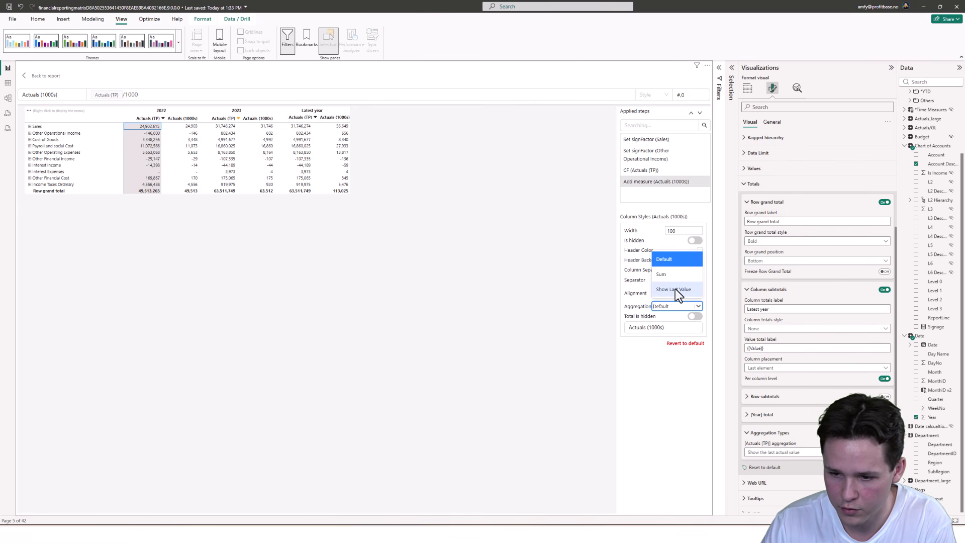
click(675, 289)
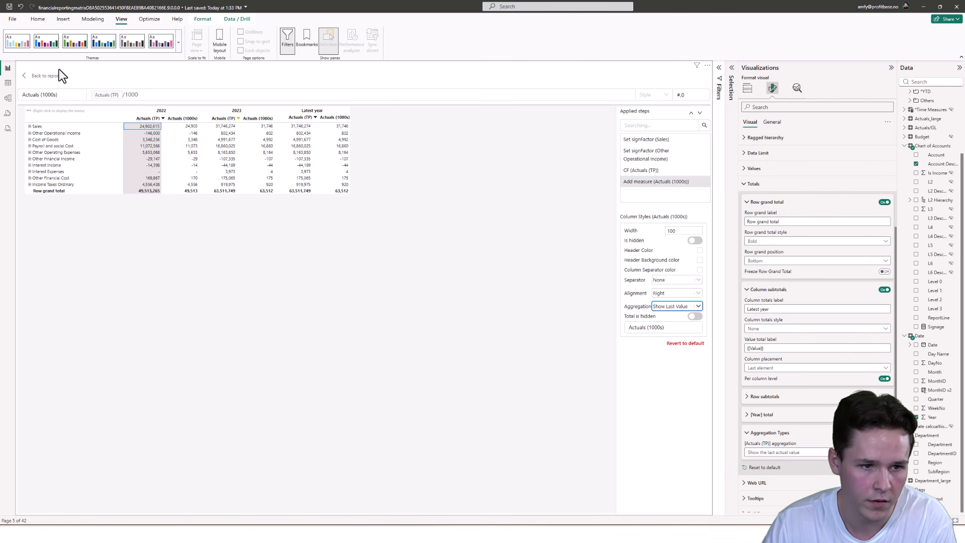
click(25, 76)
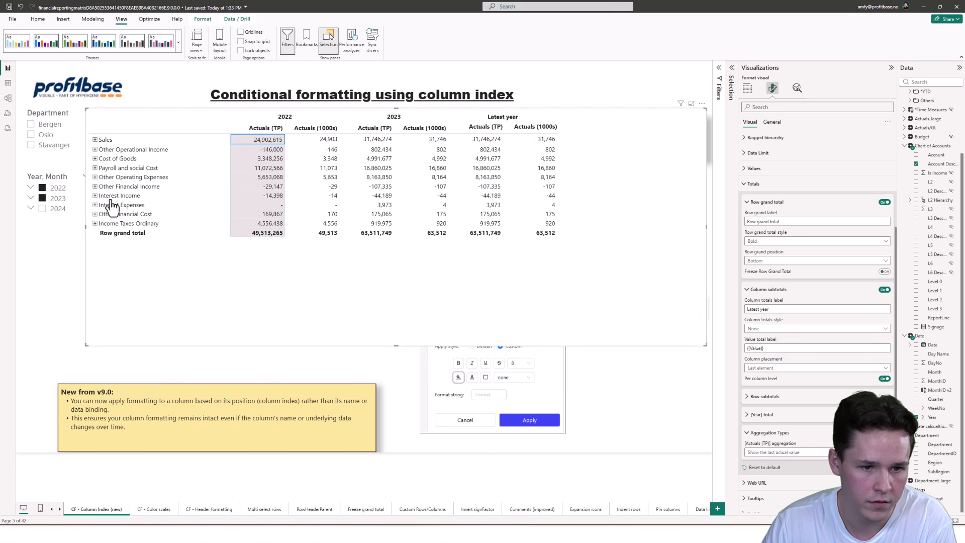
click(45, 209)
click(42, 187)
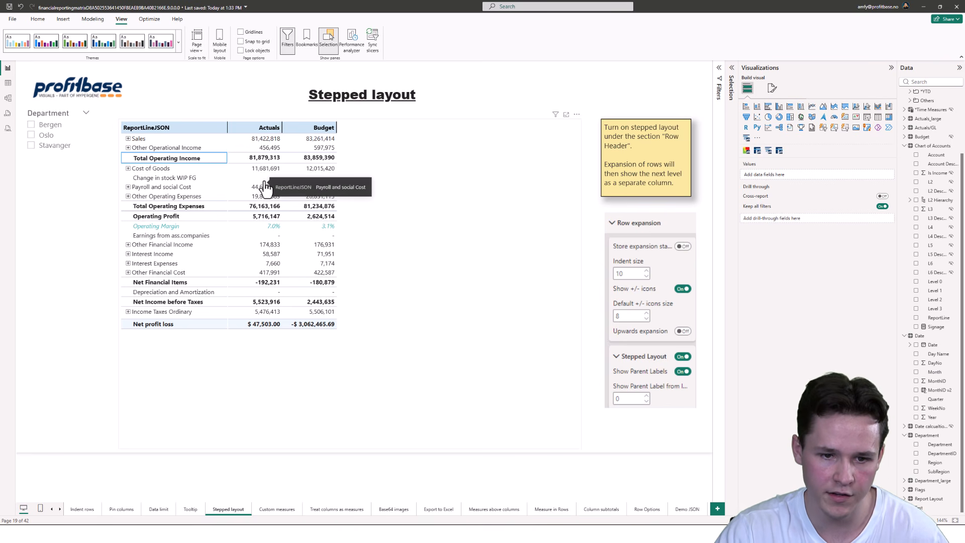
Step: Copy the Actuals value of Total Operating Income on the Stepped layout page, paste it into Notepad, and return to the report
click(265, 159)
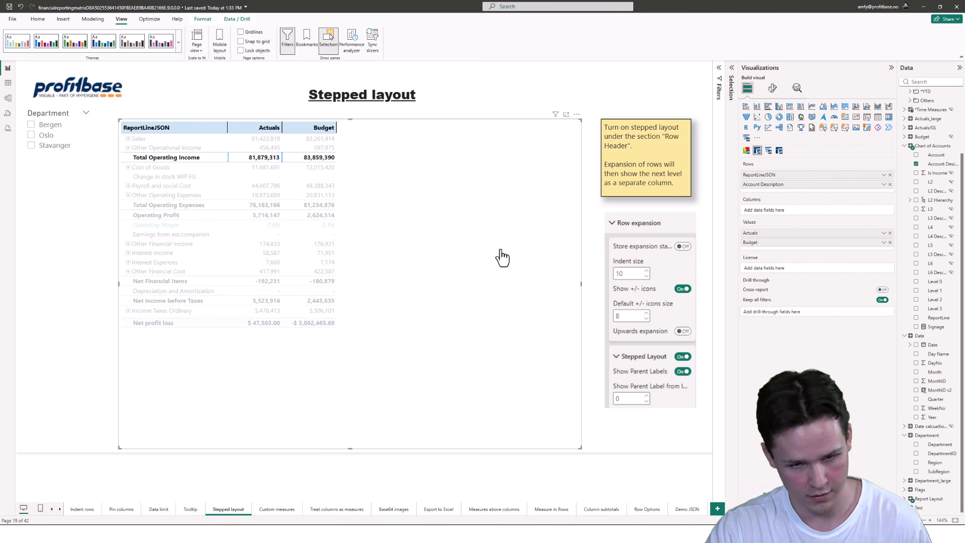
click(599, 533)
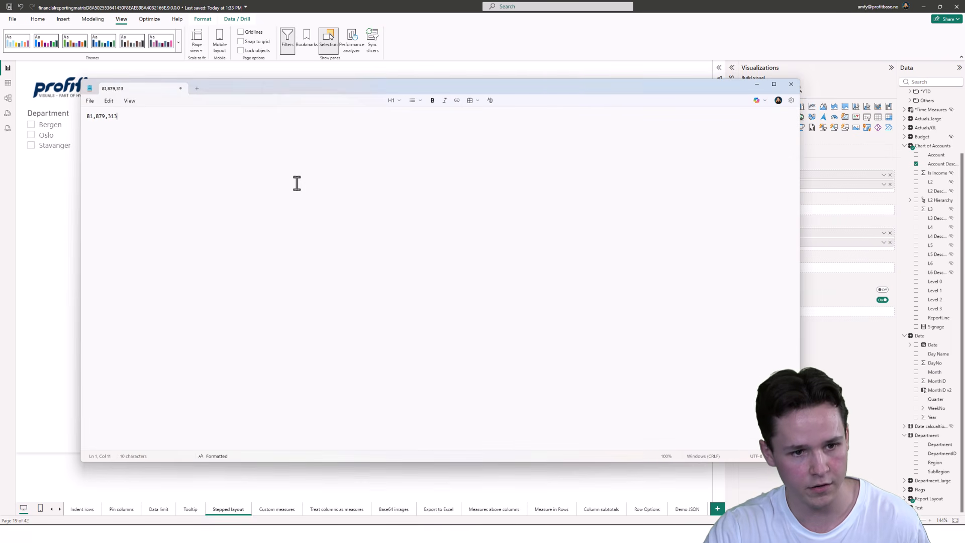
key(ctrl+a)
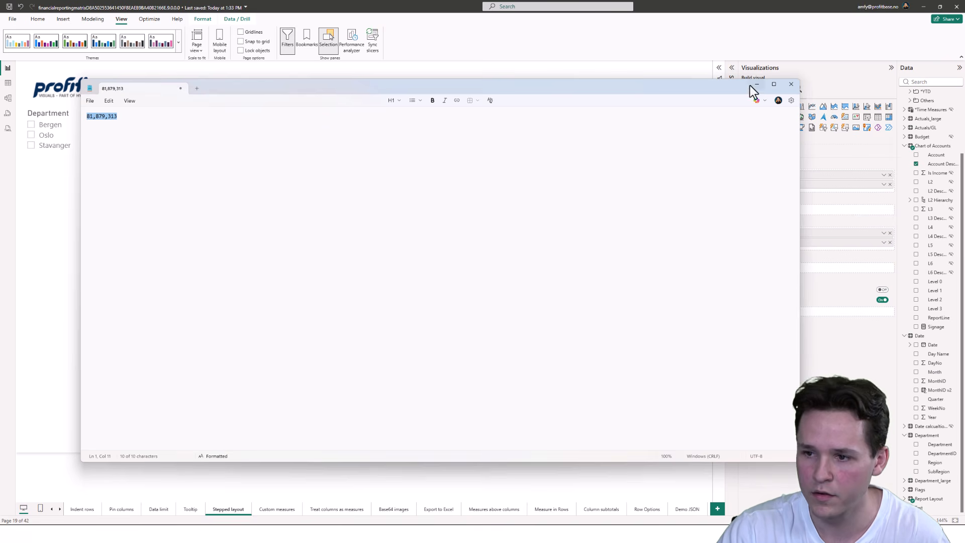
click(74, 178)
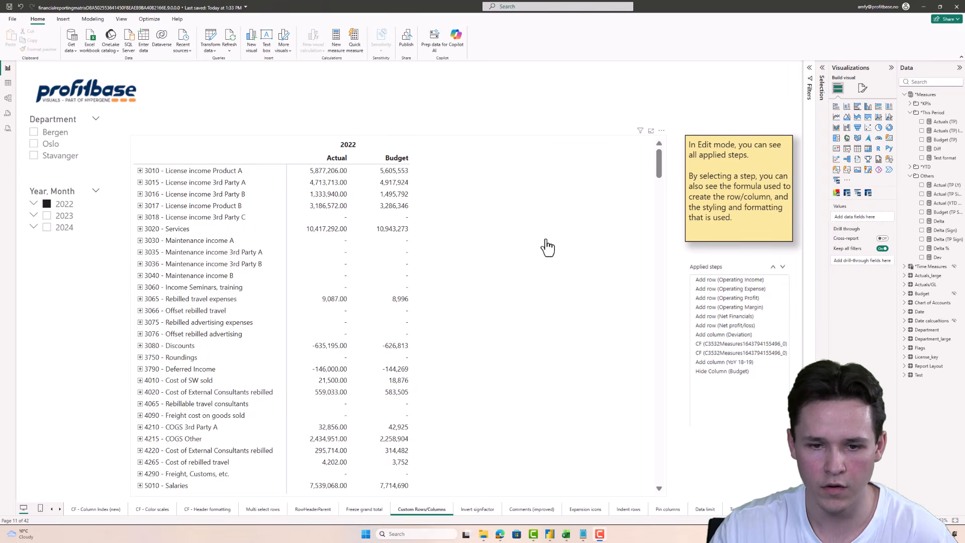
Step: Change the Custom Rows/Columns matrix's value options so that empty cells display as zeros in each measure's own number format
click(547, 246)
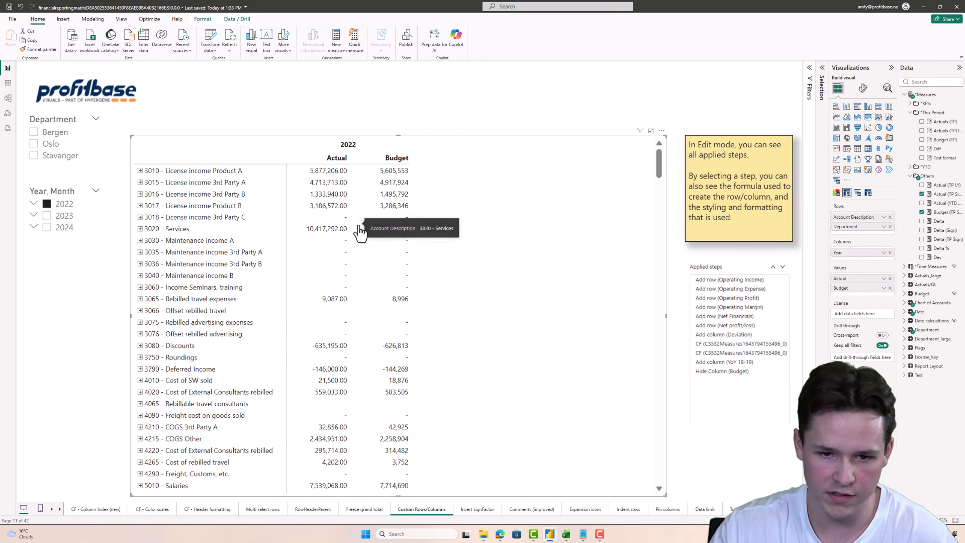
click(862, 88)
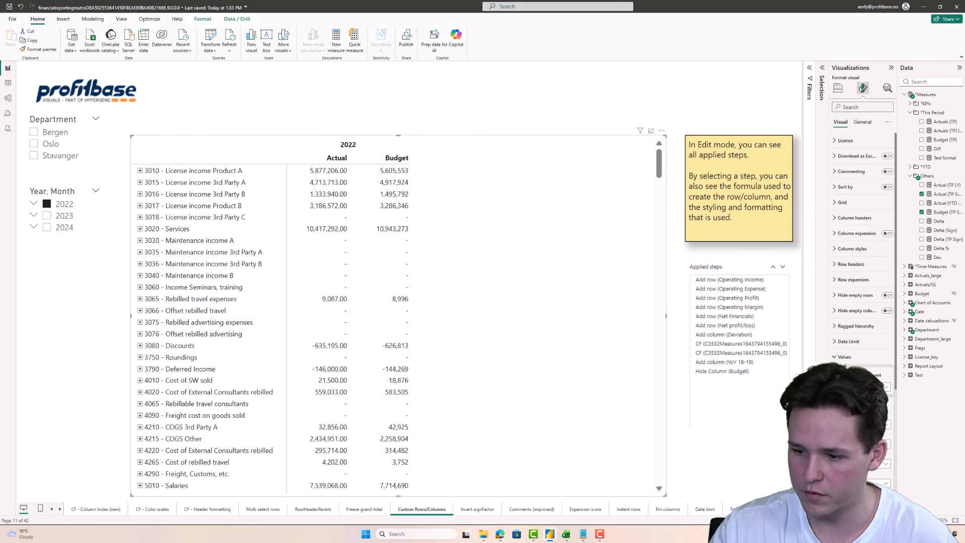
scroll(866, 371, down, 3)
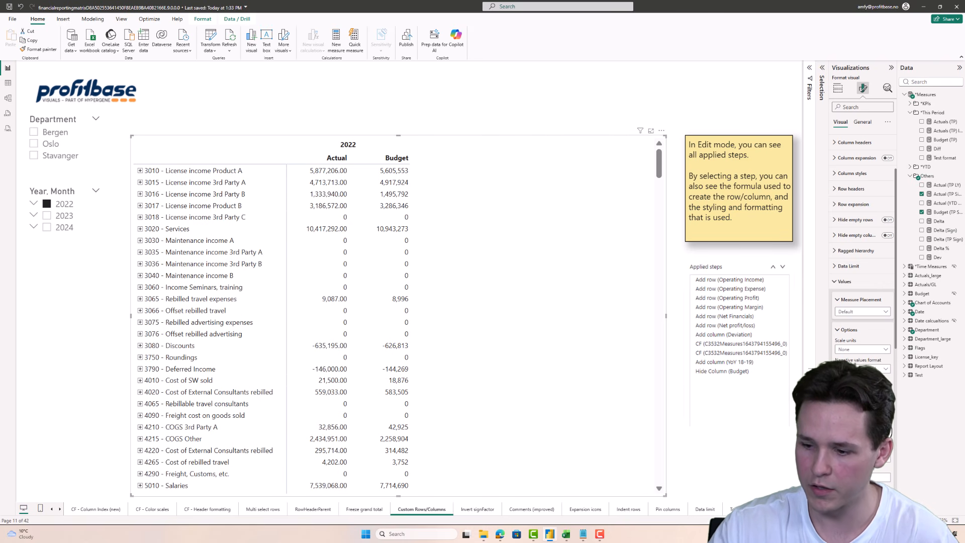
click(888, 427)
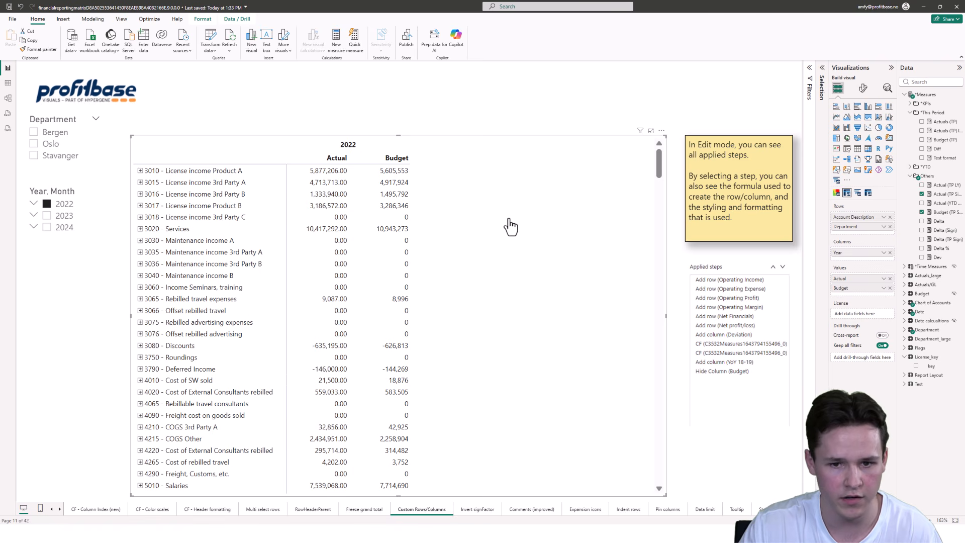
Step: Review the matrix's License key setting and the License_key table, and add the table's key field to the matrix's License data field
click(863, 94)
click(855, 141)
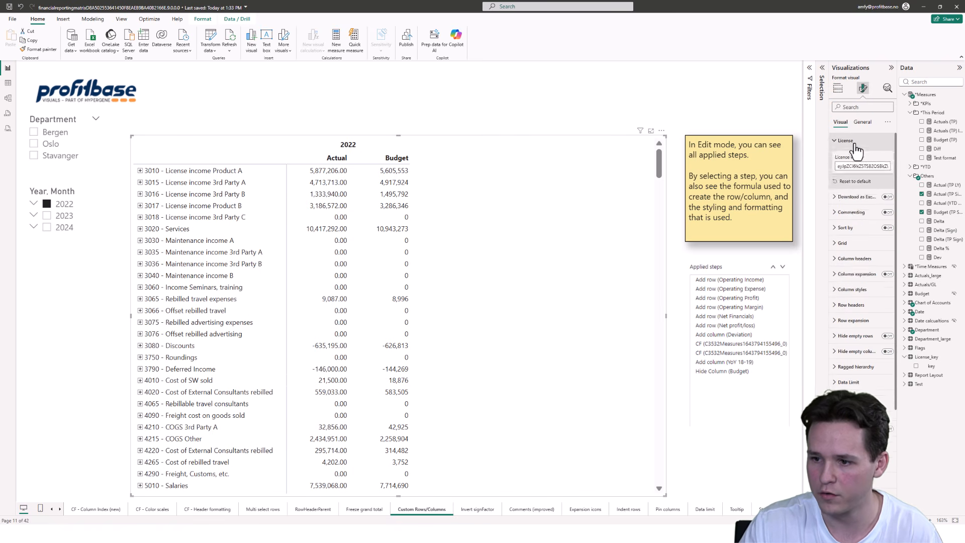
click(838, 90)
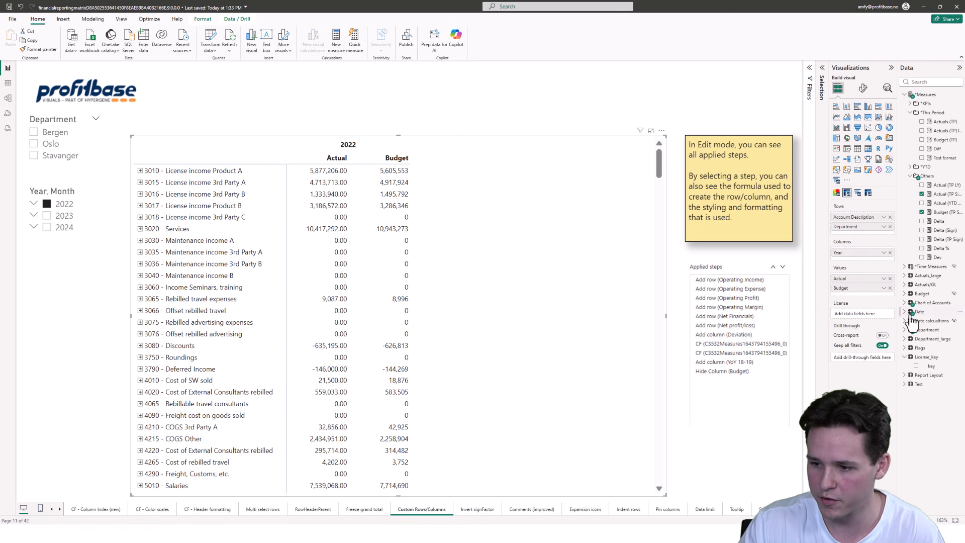
click(8, 83)
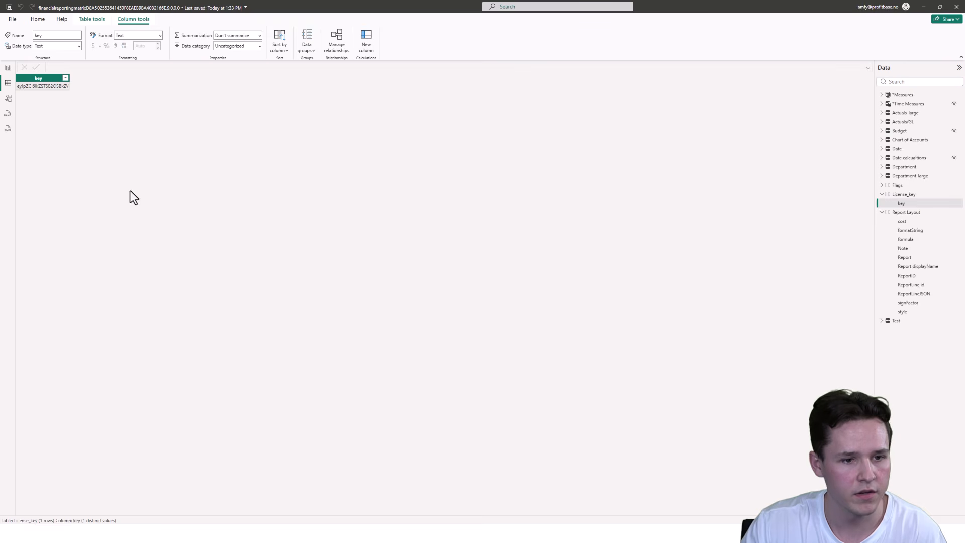
click(8, 70)
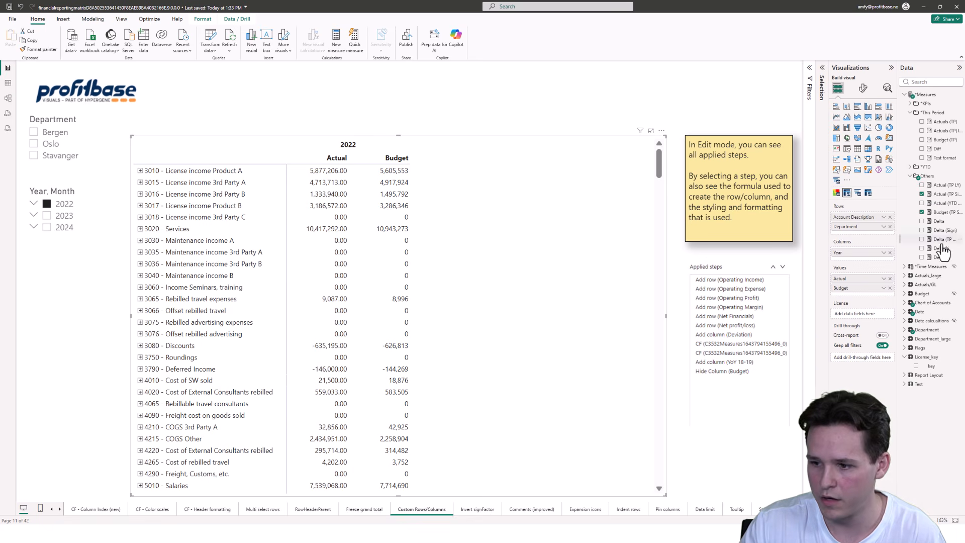
drag(931, 366, 865, 316)
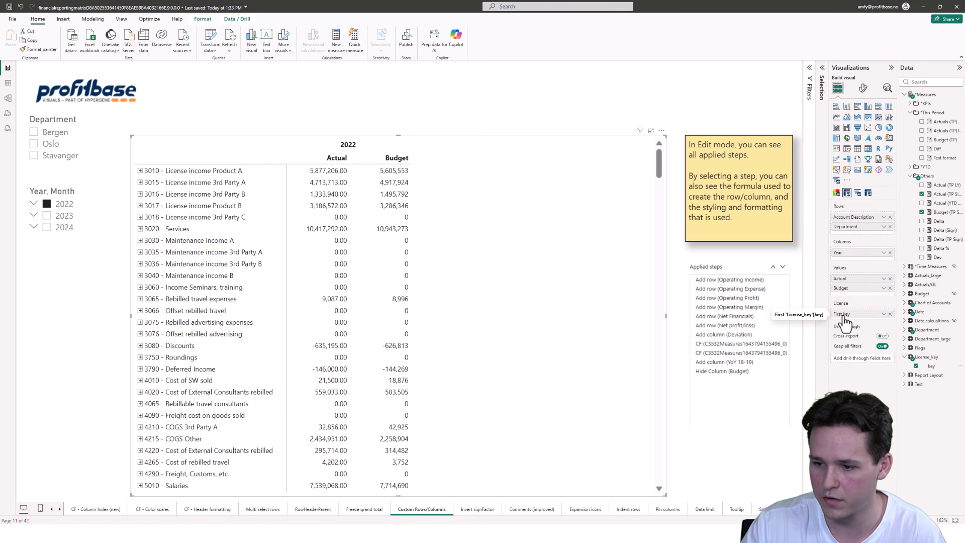
Step: Clear the manually entered license key from the matrix's License format settings
click(864, 90)
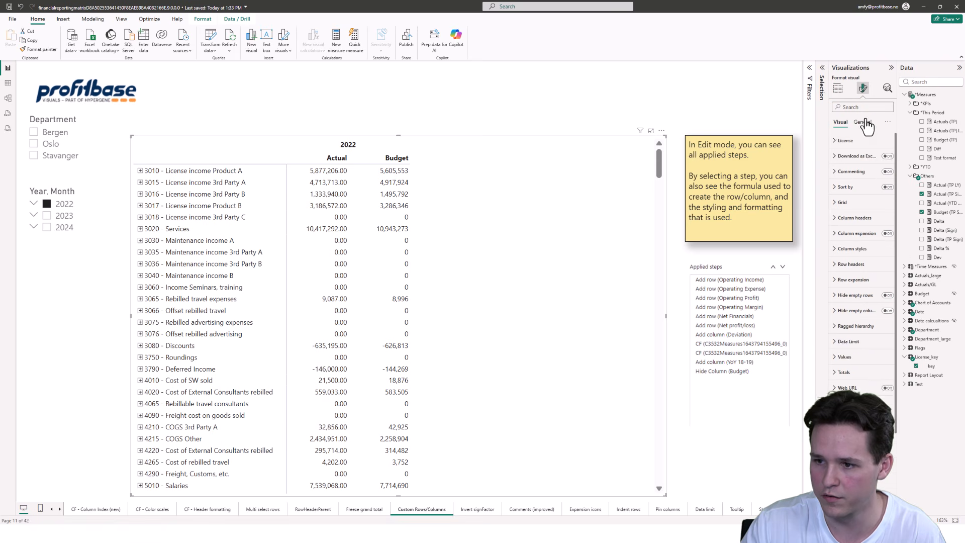
click(863, 166)
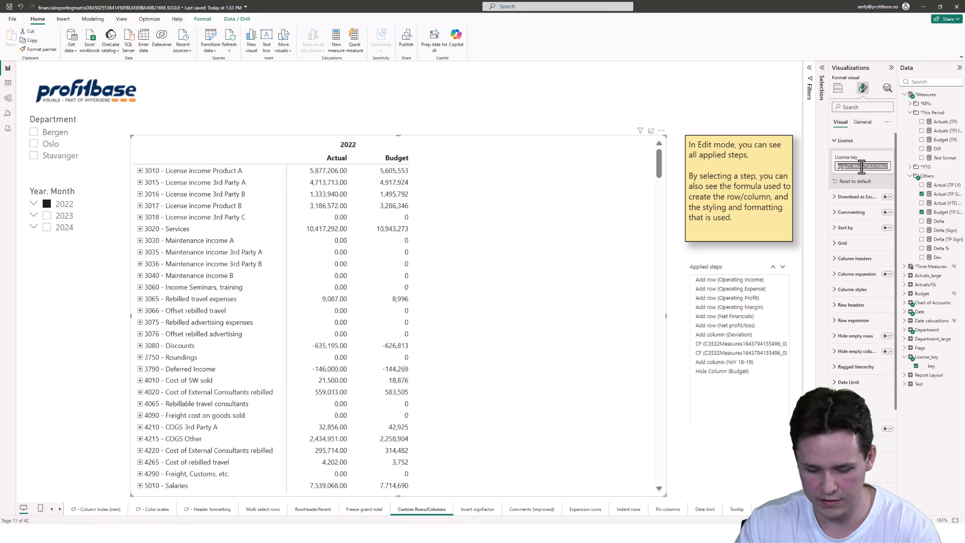
key(BackSpace)
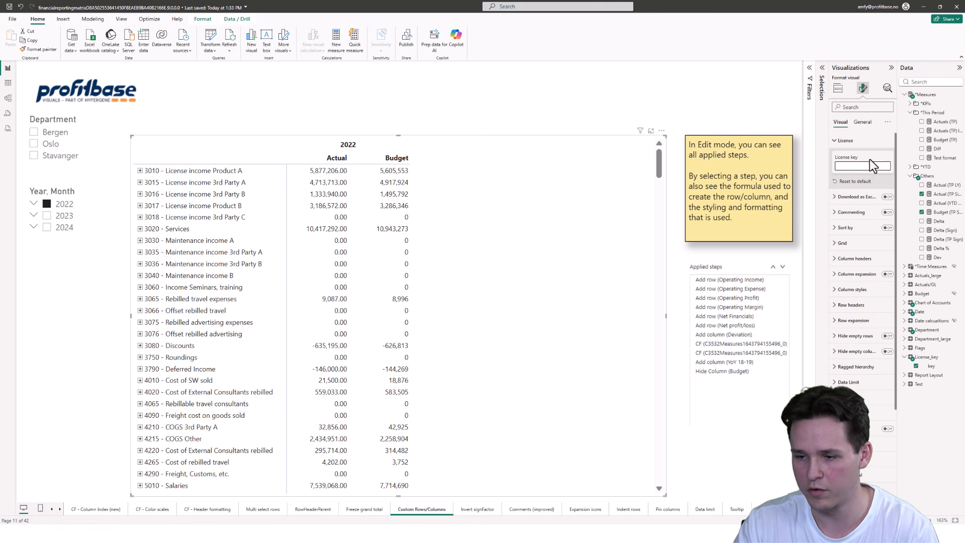
click(853, 142)
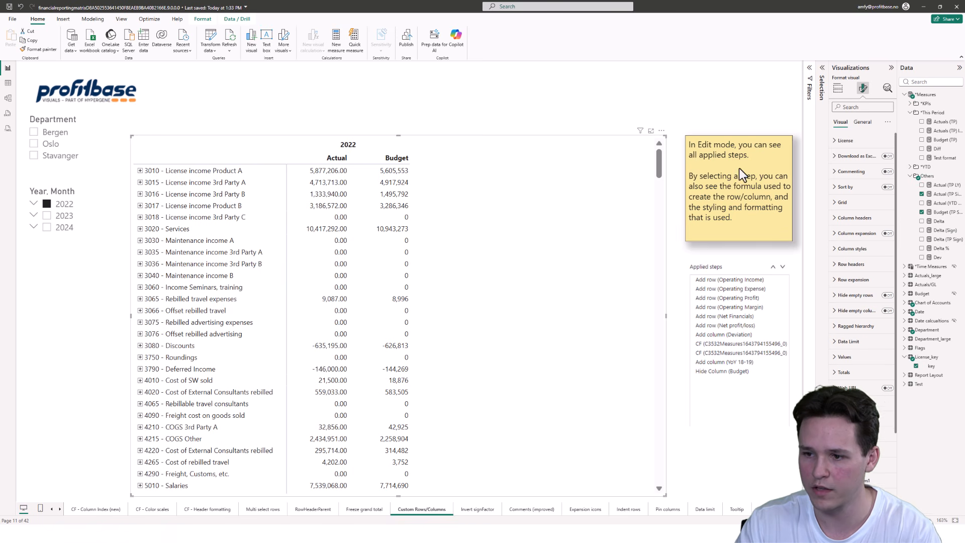